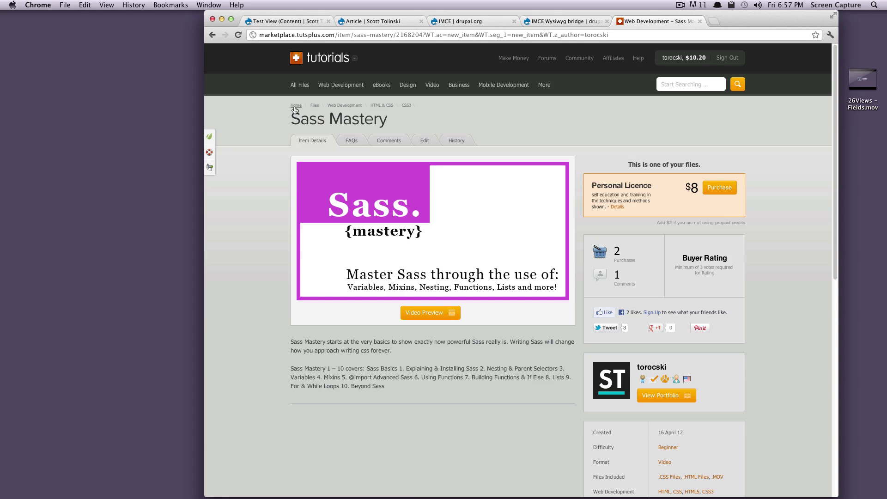
Read the Sass Mastery marketplace page, then close that tab
drag(287, 119, 376, 119)
click(408, 121)
drag(513, 381, 318, 350)
click(332, 351)
click(700, 21)
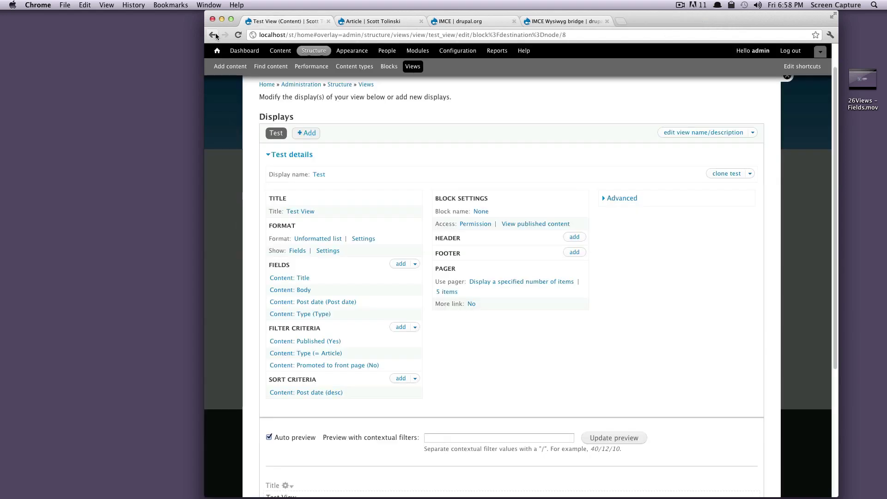
Remove Content: Body in the rearrange fields dialog and apply to all displays
click(416, 266)
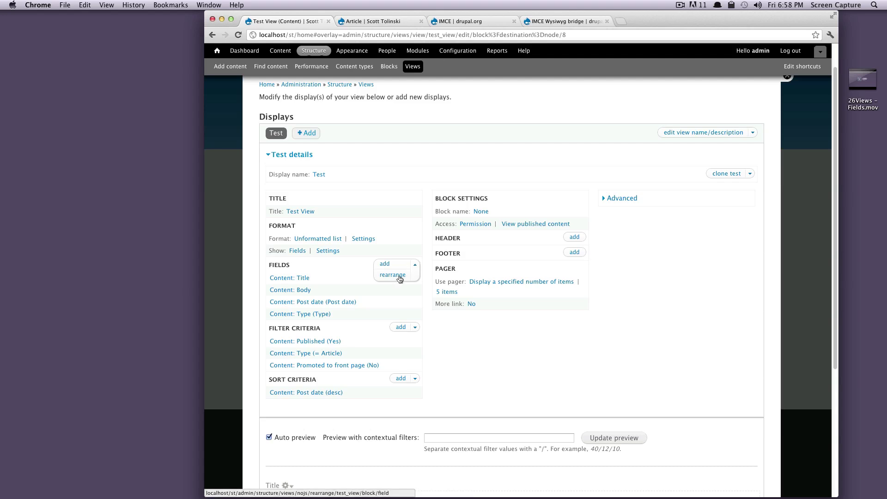
click(399, 276)
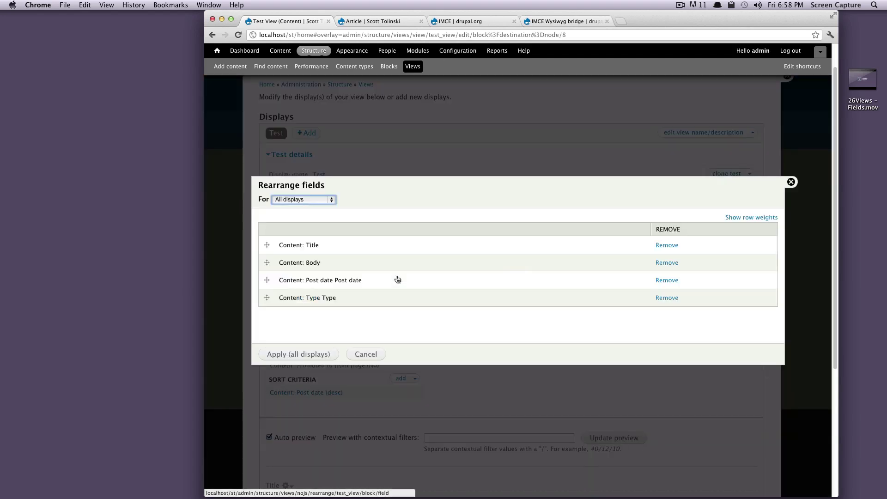
mouse_move(266, 262)
mouse_down()
mouse_move(267, 281)
mouse_move(269, 264)
mouse_up()
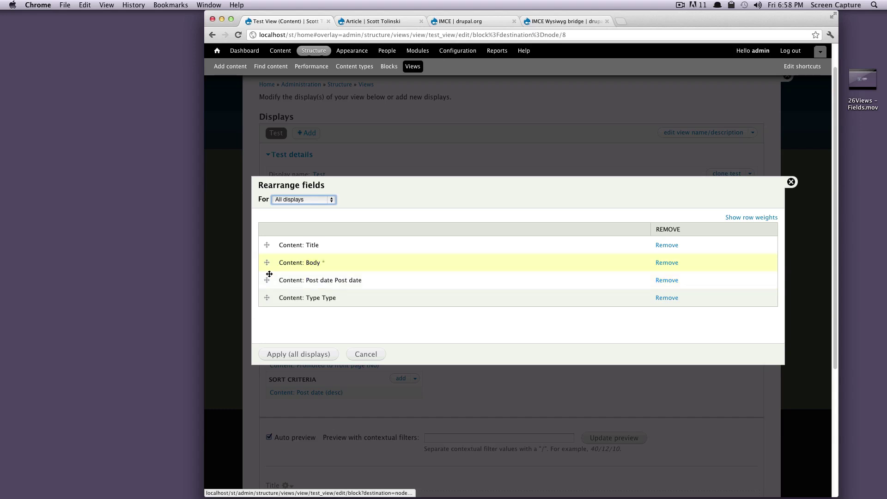
click(667, 263)
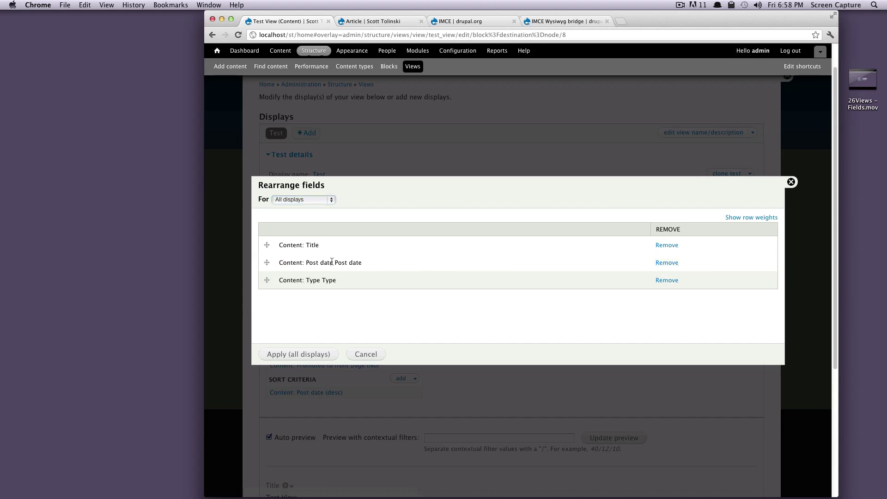
drag(356, 283, 283, 282)
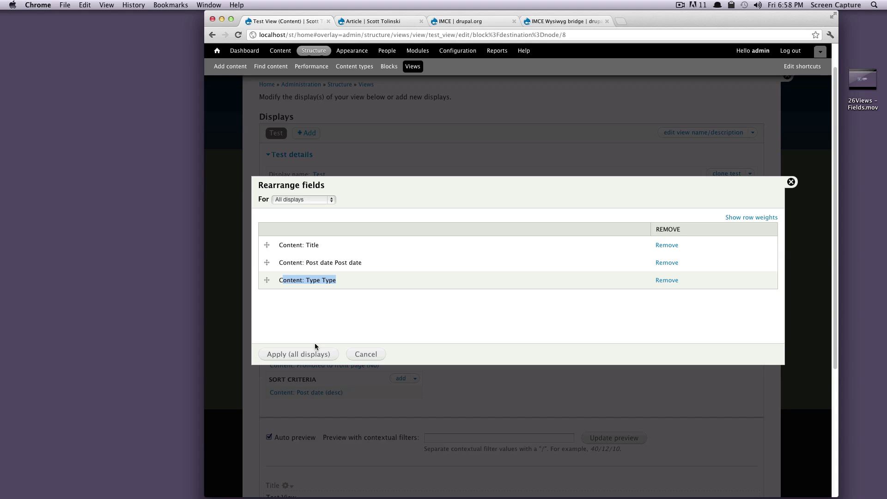
click(318, 355)
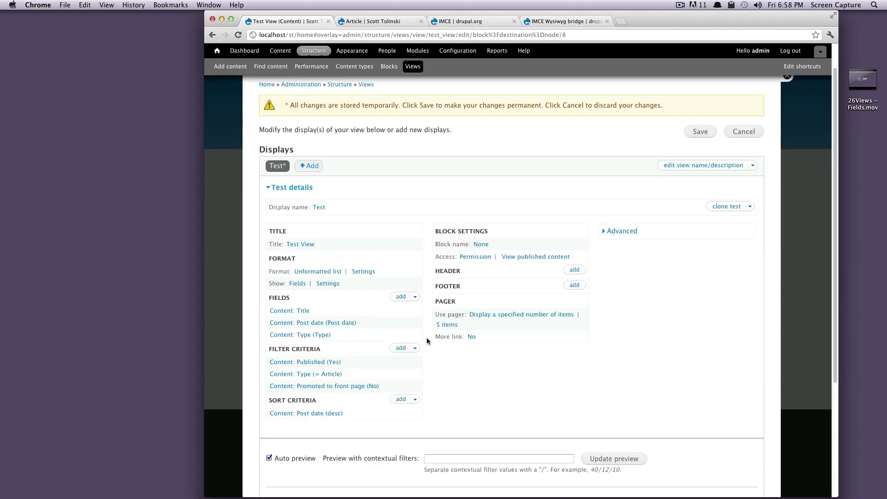
Check the preview and the Home page block, then save the Test View
scroll(462, 335, down, 5)
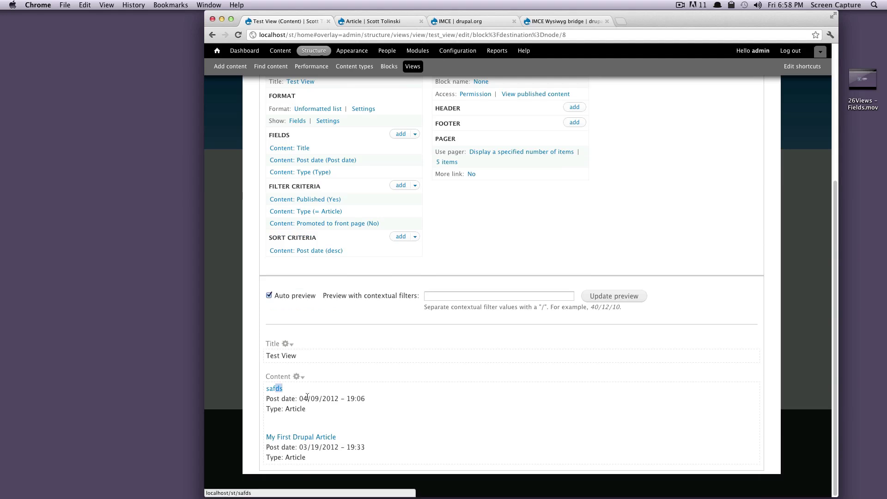
drag(278, 409, 324, 420)
click(324, 420)
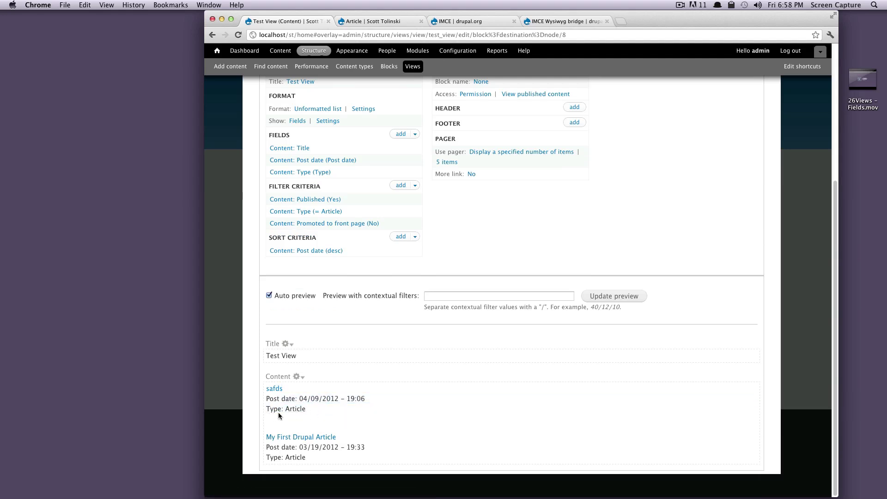
scroll(310, 412, up, 5)
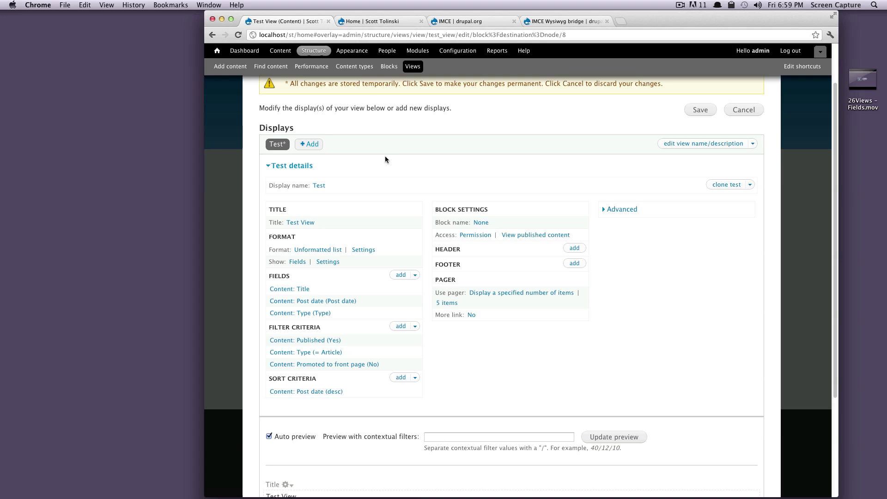
click(366, 21)
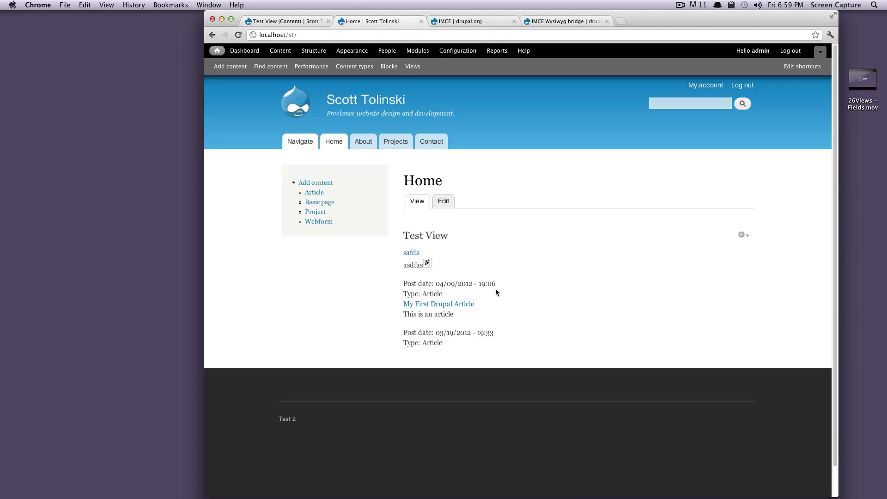
right_click(444, 284)
click(505, 196)
click(273, 22)
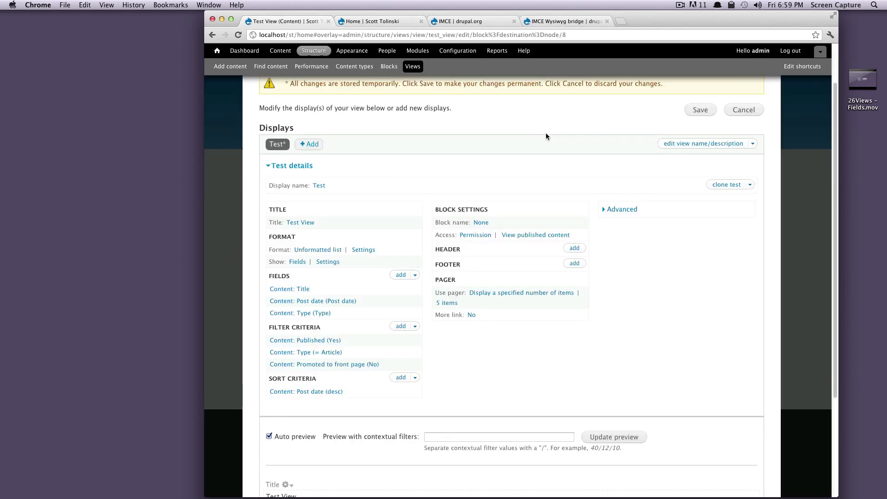
click(700, 110)
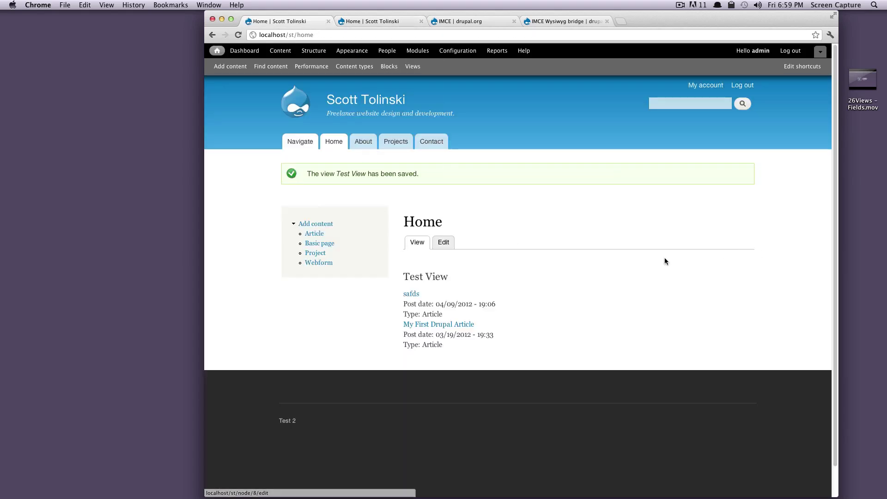
Inspect the Home block's post date and title field markup in developer tools
right_click(426, 303)
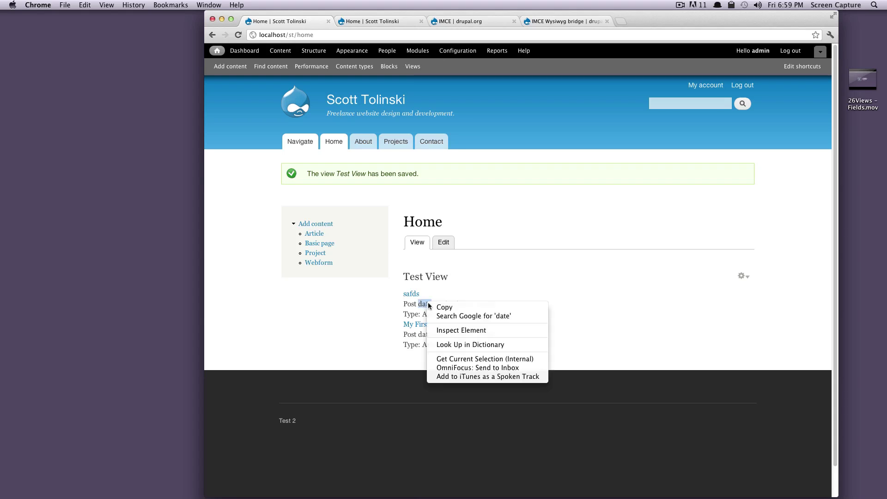
click(471, 331)
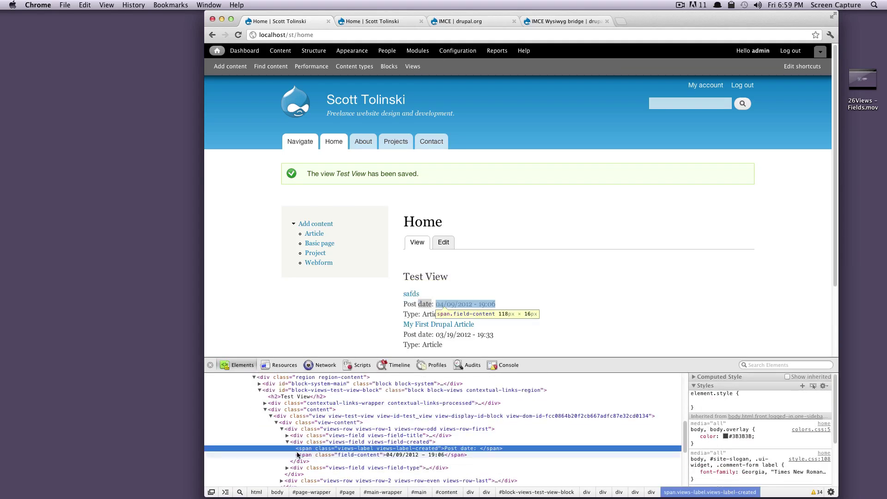
click(287, 442)
click(287, 442)
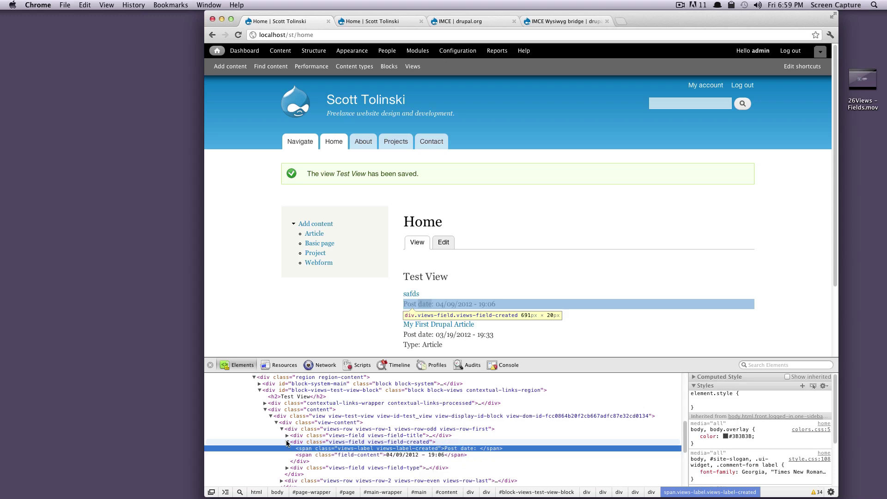
click(287, 435)
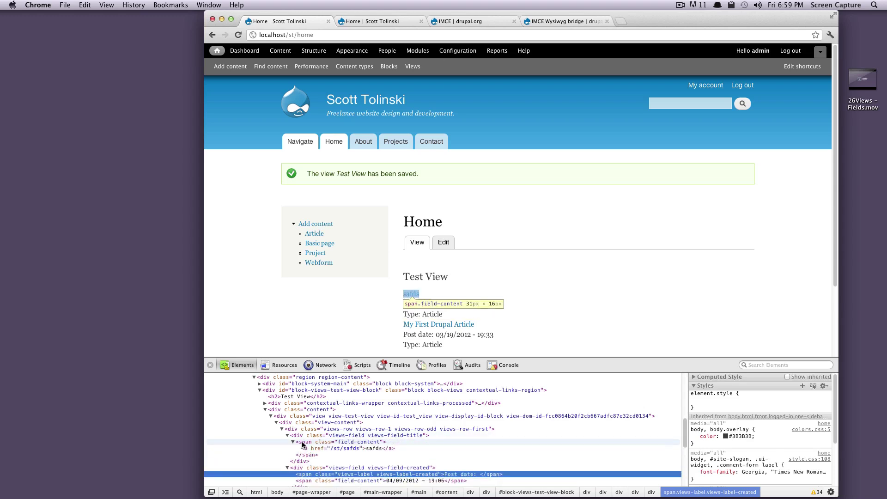
click(288, 435)
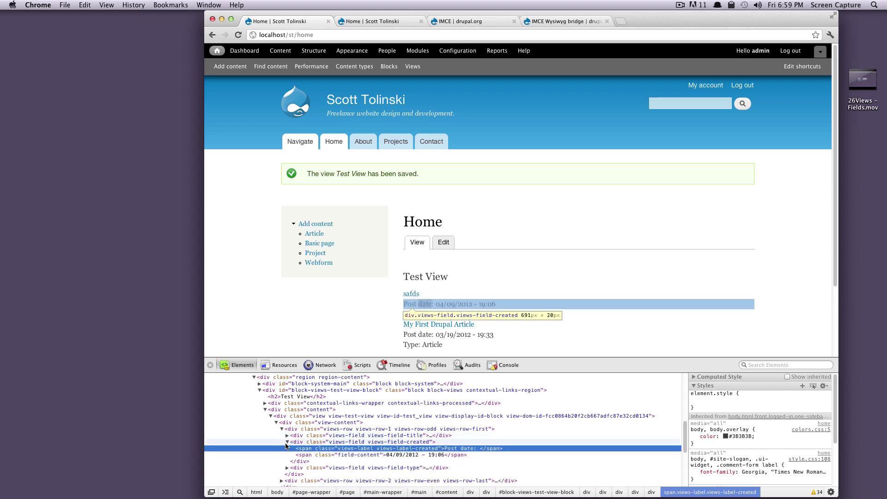
click(287, 443)
Reopen the Test View for editing from the block's Edit view menu
mouse_move(703, 277)
click(739, 276)
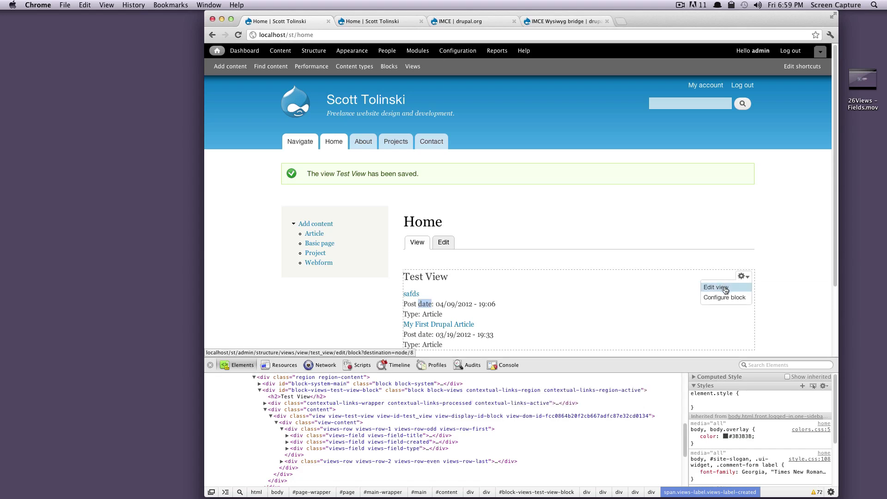
click(725, 288)
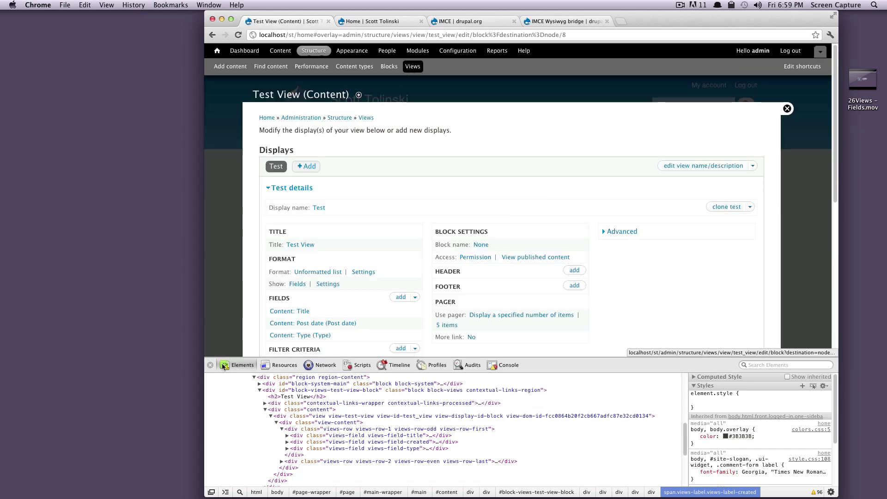
Close developer tools and switch the view's format to Table for all displays
click(210, 365)
scroll(324, 273, down, 2)
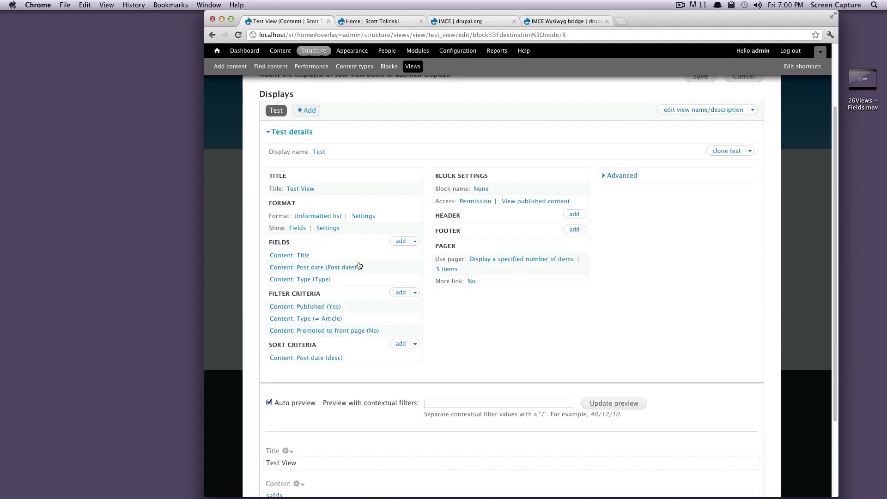
click(331, 218)
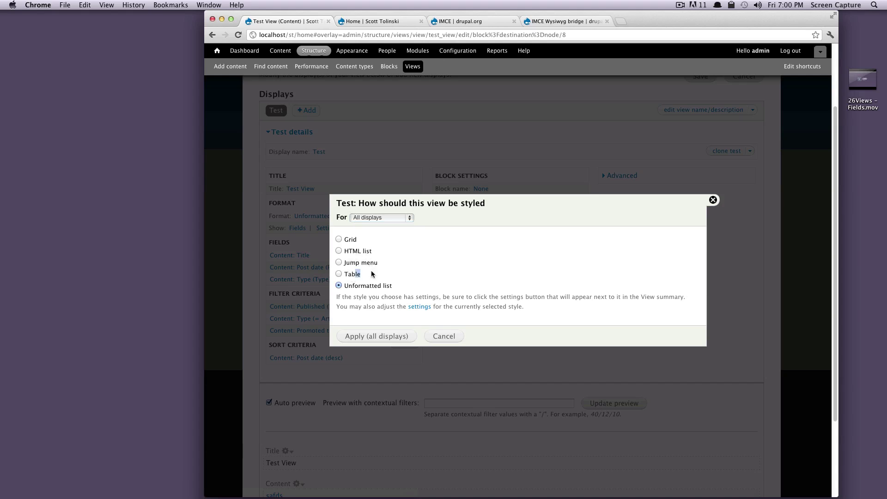
click(354, 278)
click(377, 336)
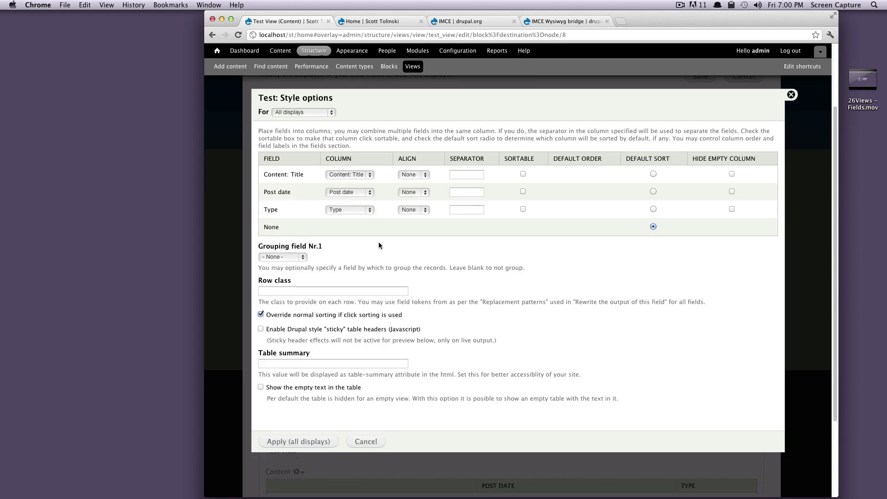
Make the Title column sortable with no alignment and Ascending default order
click(424, 175)
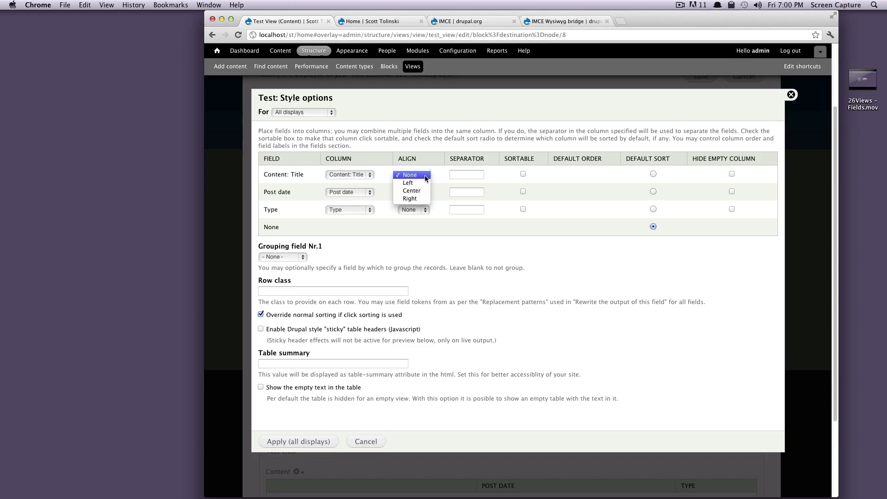
click(425, 176)
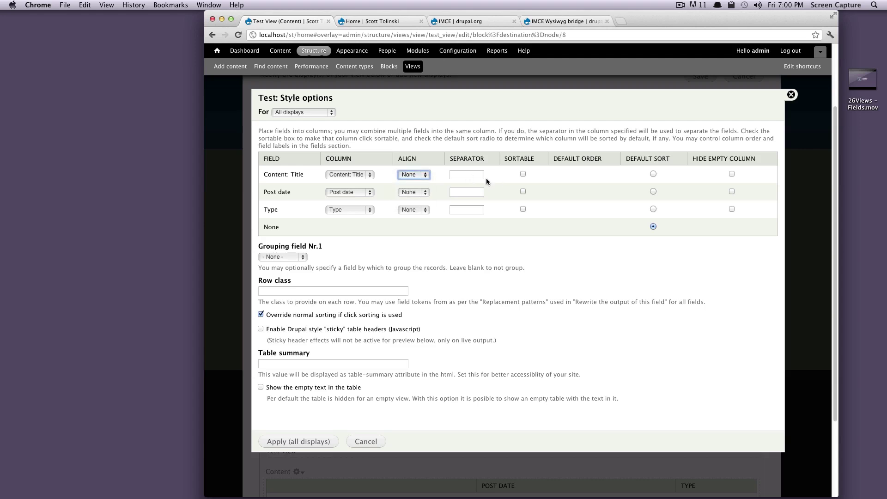
click(469, 175)
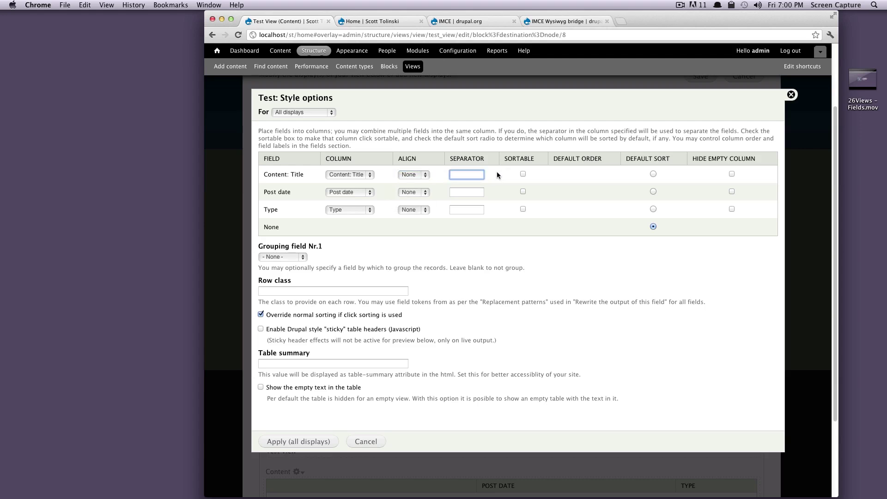
click(524, 174)
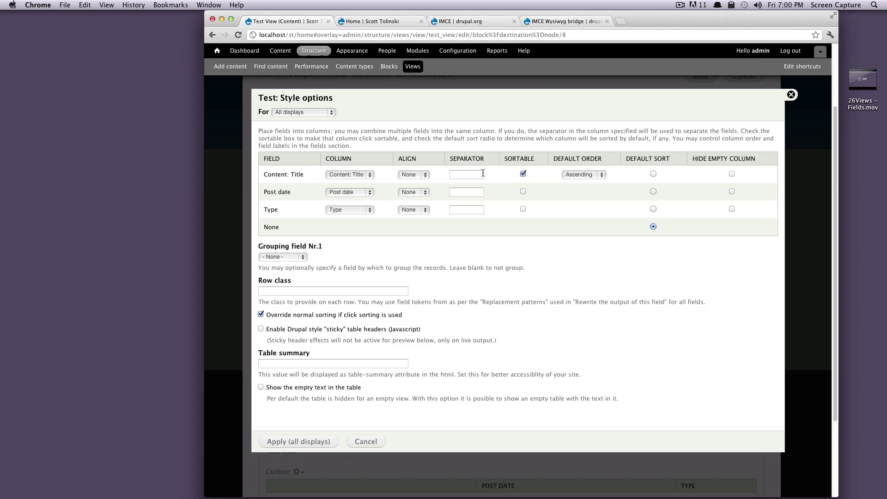
click(588, 175)
click(590, 176)
scroll(385, 371, down, 3)
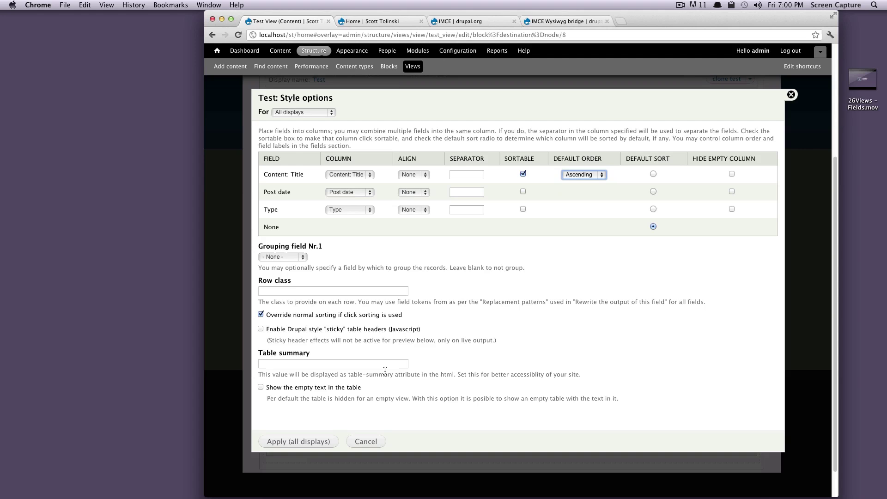
Apply the table style settings and review the preview's column headings
click(303, 442)
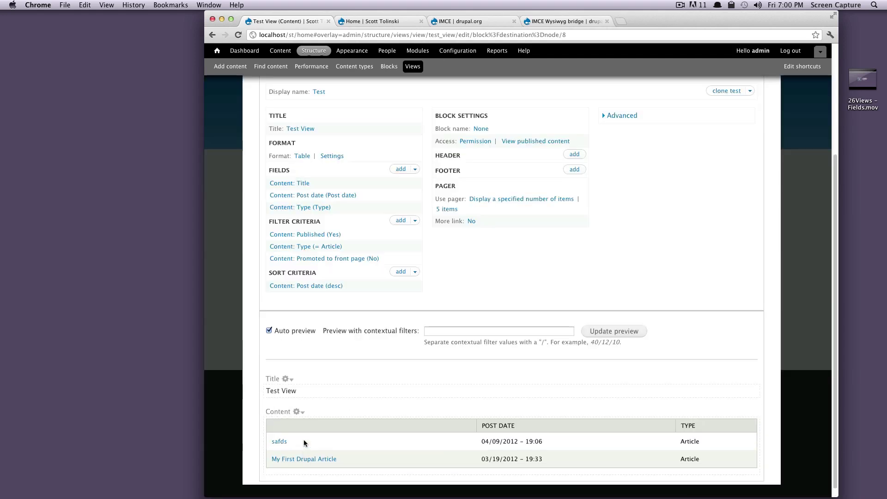
scroll(395, 400, down, 1)
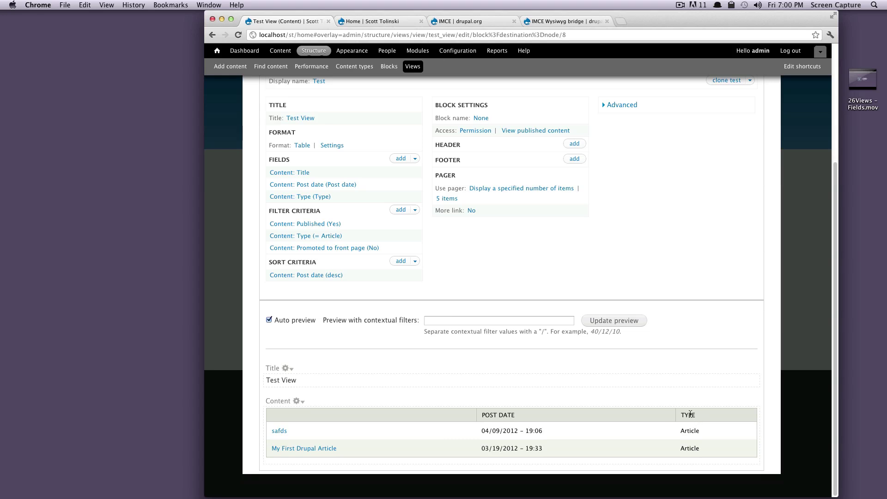
drag(700, 417, 678, 414)
click(556, 421)
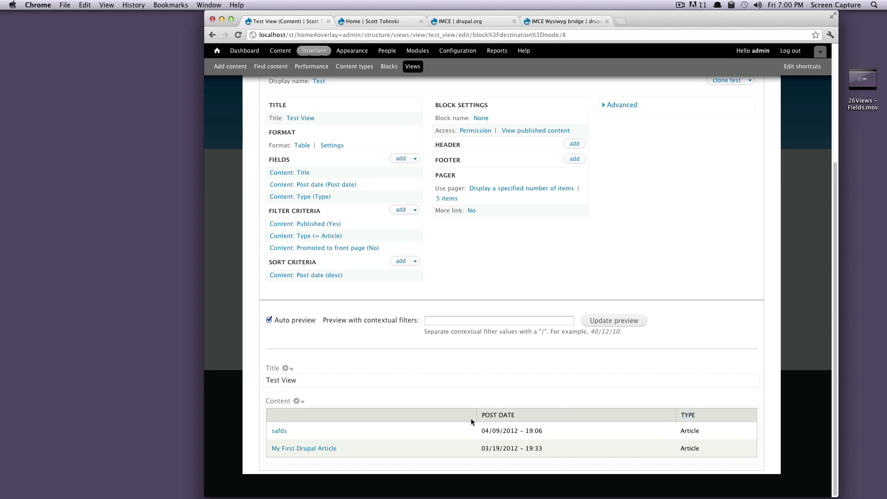
double_click(308, 419)
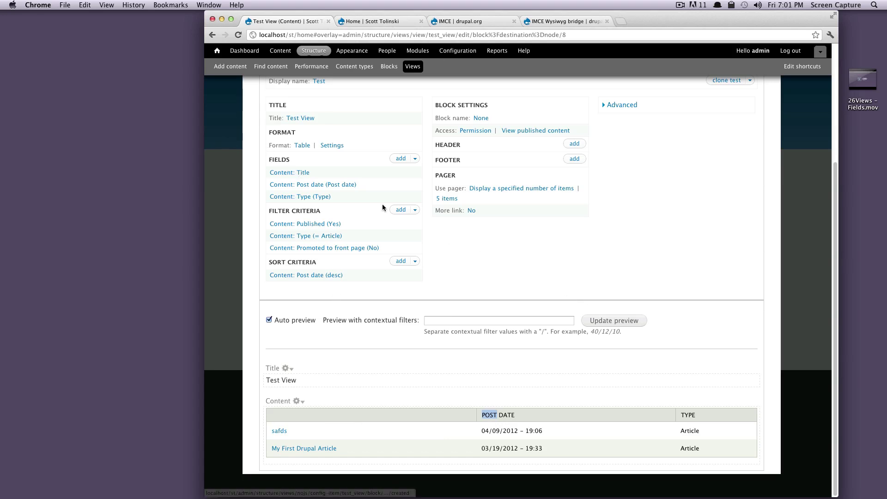
Give the Content: Title field the label 'Title' for all displays
click(303, 173)
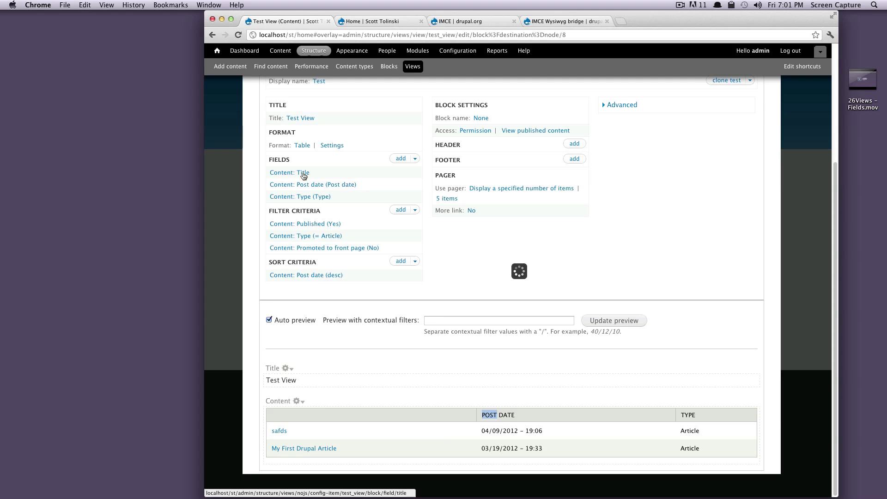
click(338, 168)
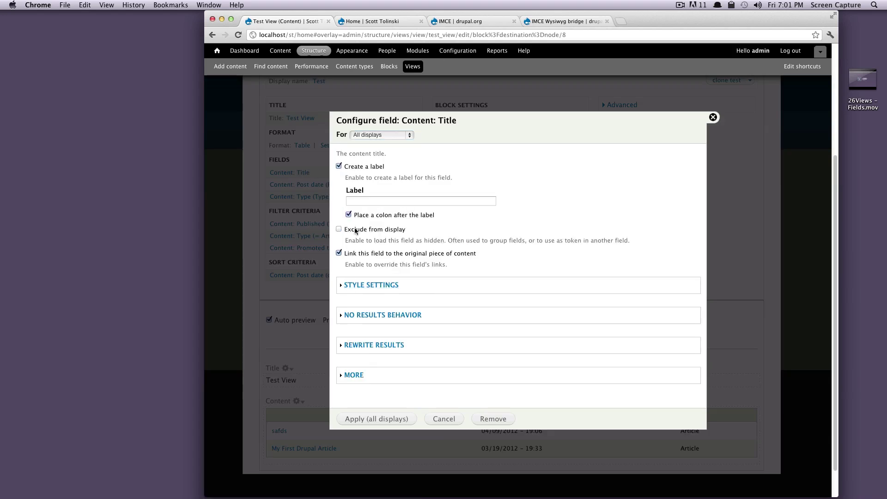
click(358, 201)
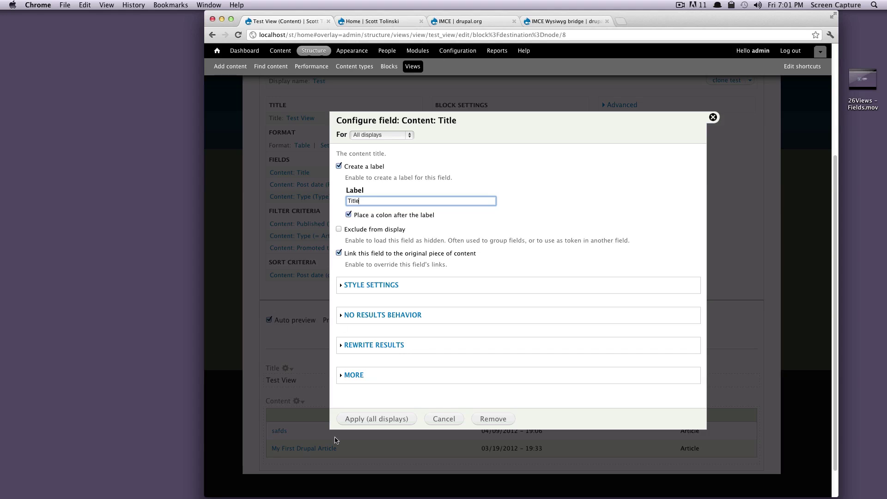
click(338, 422)
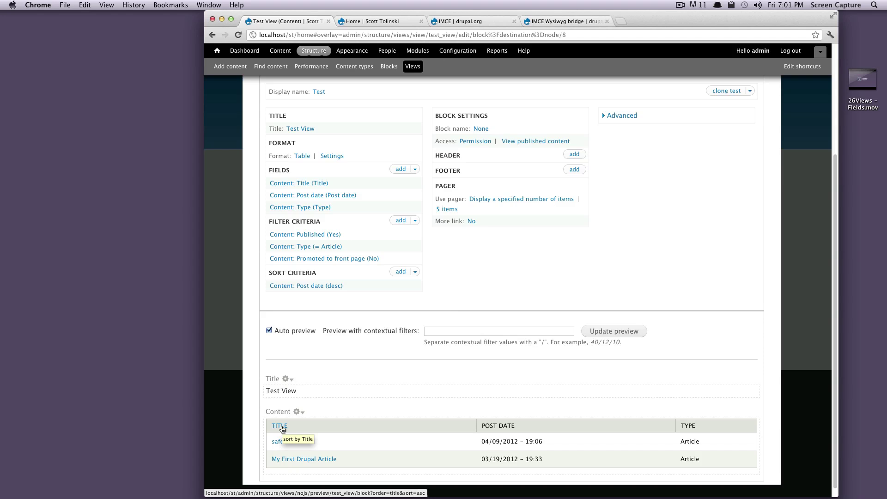
Toggle the preview's sort order using the TITLE column header
click(282, 429)
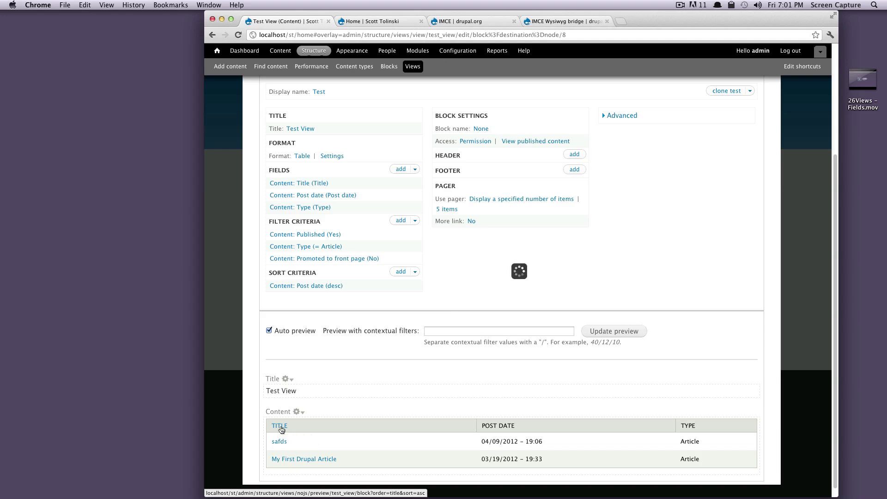
click(465, 427)
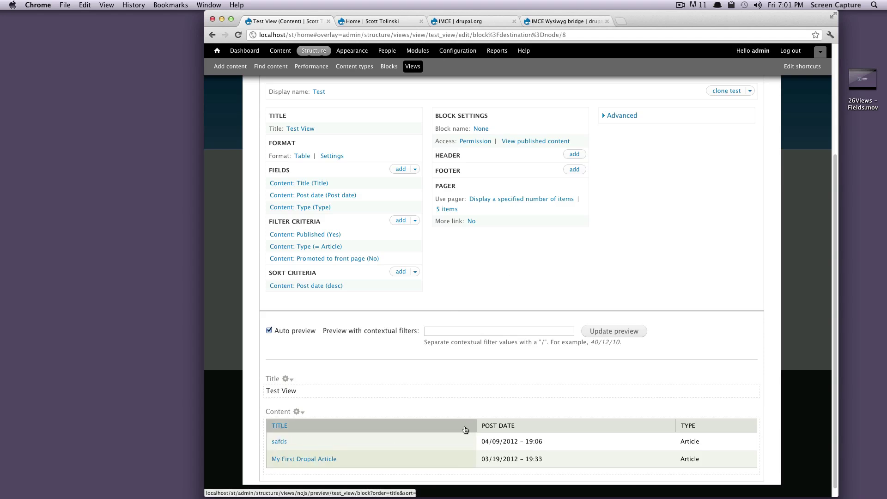
click(348, 429)
click(348, 428)
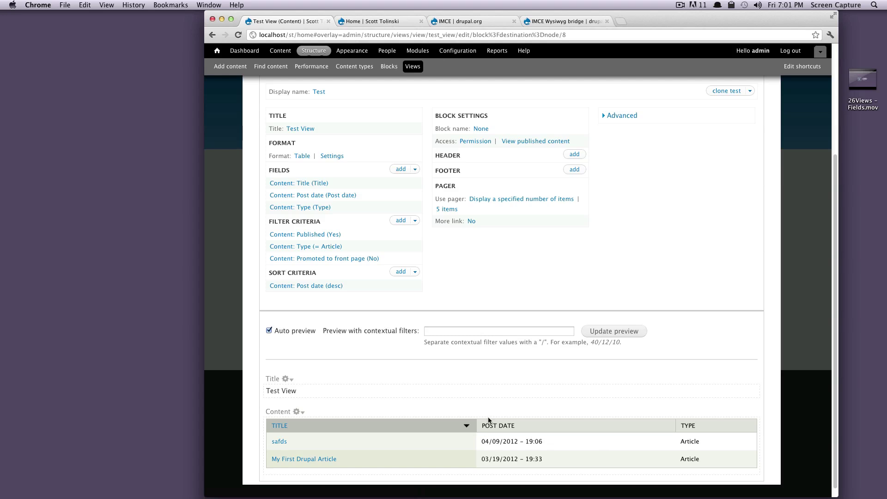
scroll(466, 345, down, 1)
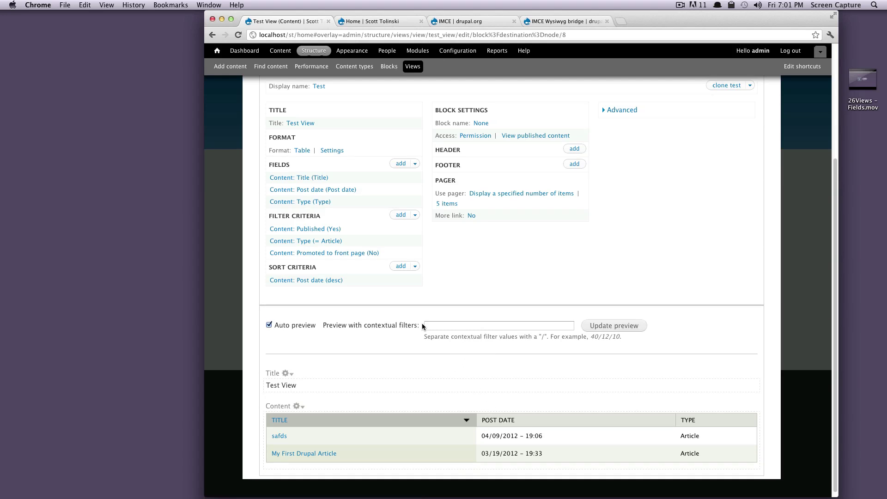
Tick Sortable for the Post date and Type columns and apply the table settings
click(332, 150)
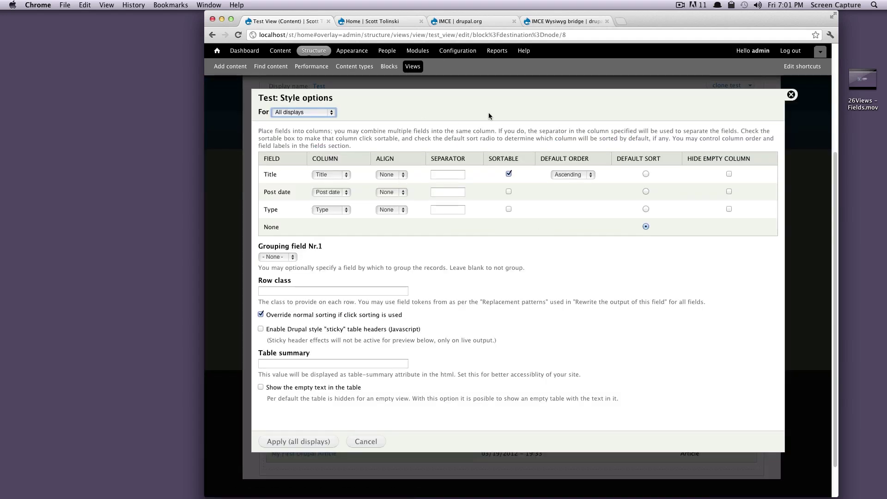
click(509, 192)
click(509, 210)
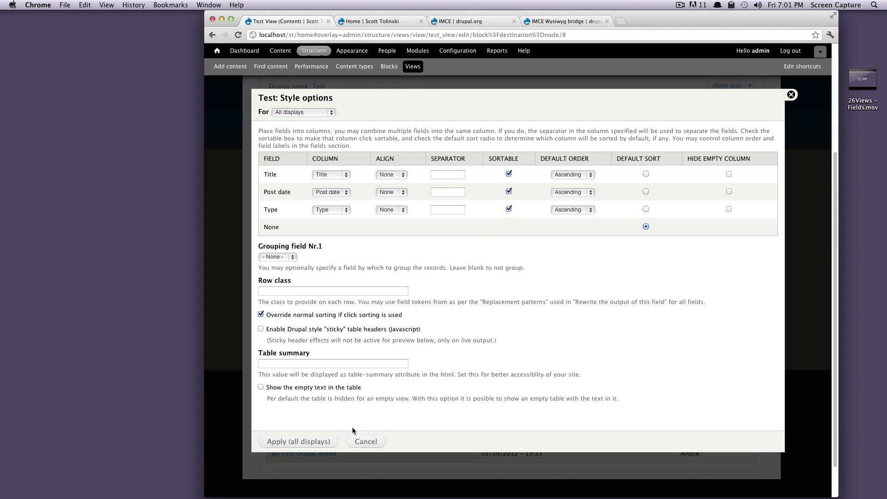
click(302, 443)
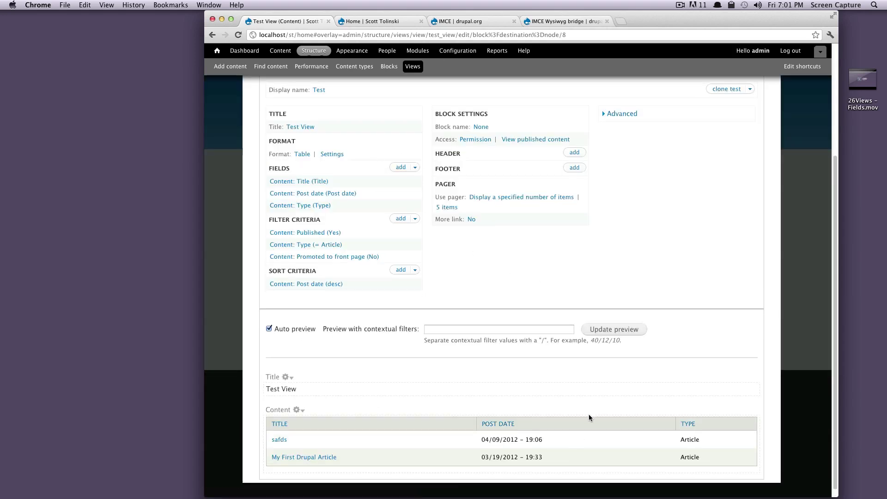
Sort the preview by Post date, then Type, then back to Title
click(666, 417)
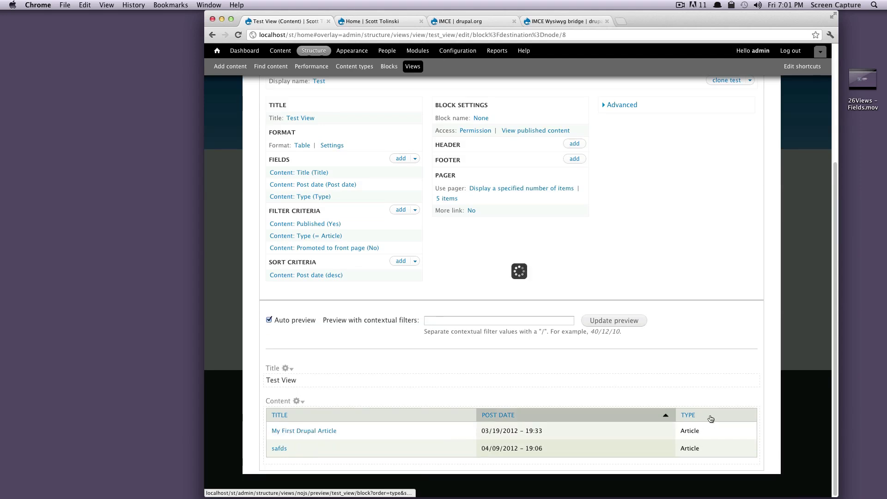
click(709, 416)
click(425, 418)
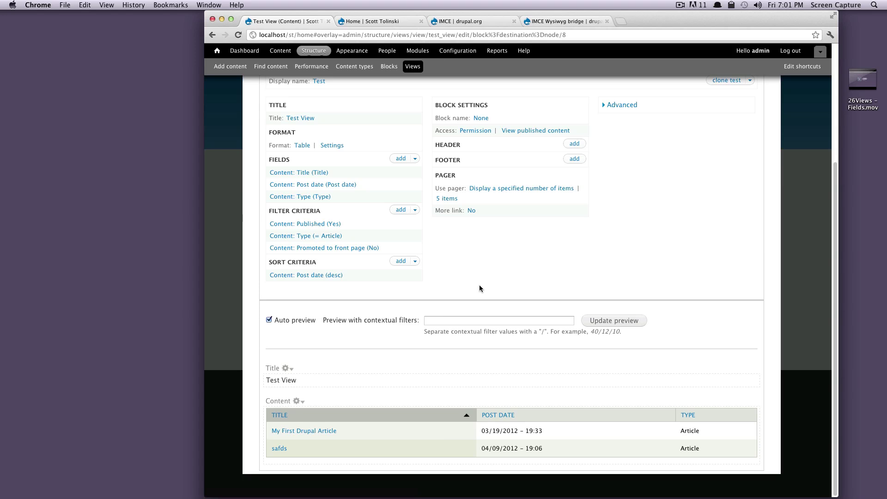
Choose the HTML list format and apply its default unordered-list style options
scroll(343, 156, up, 4)
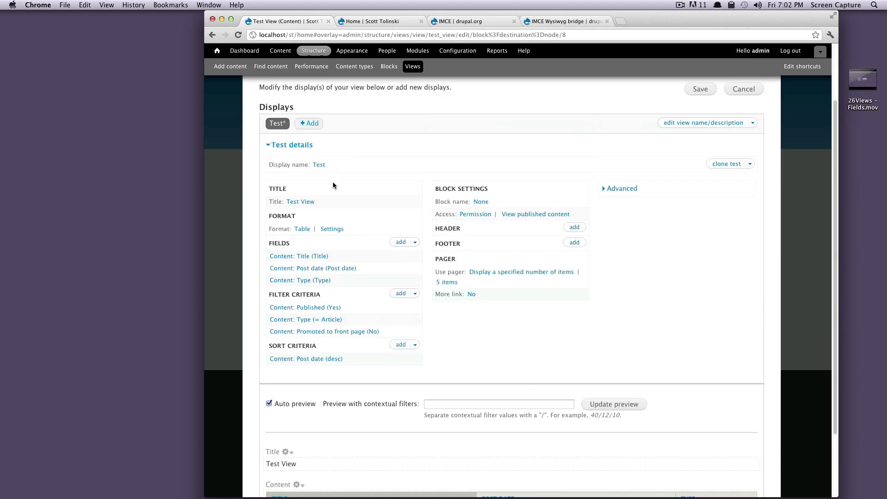
click(300, 230)
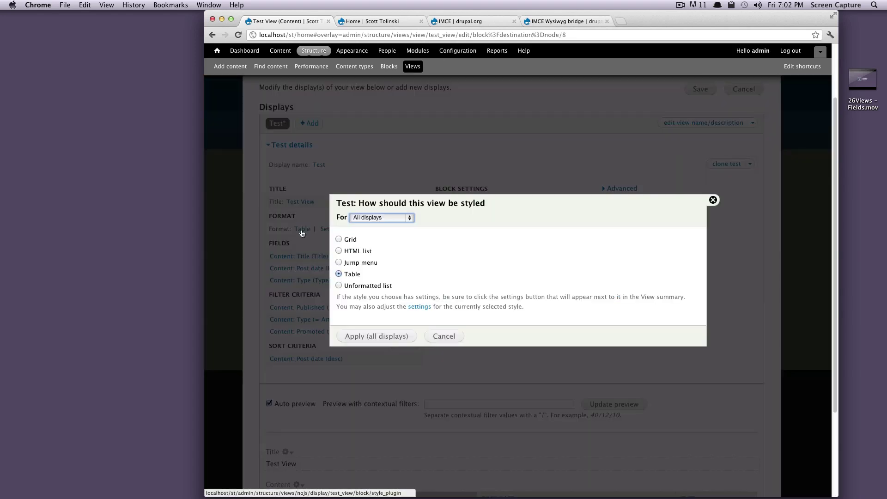
click(338, 250)
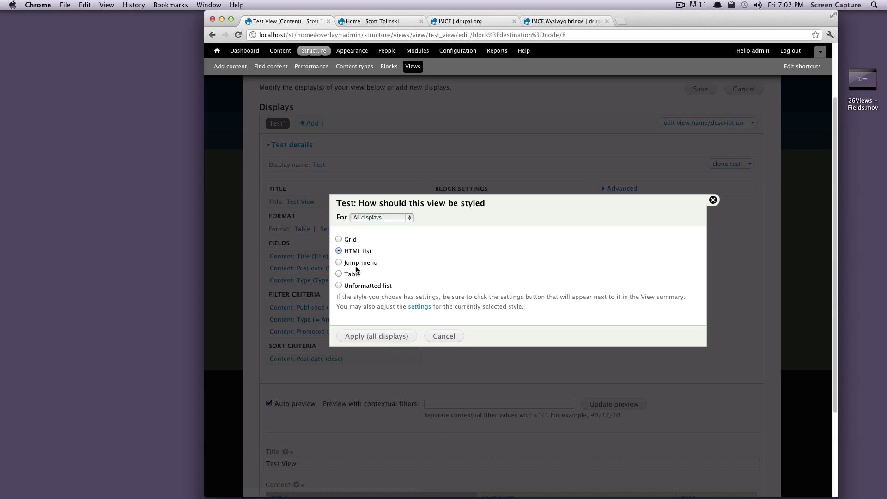
click(398, 342)
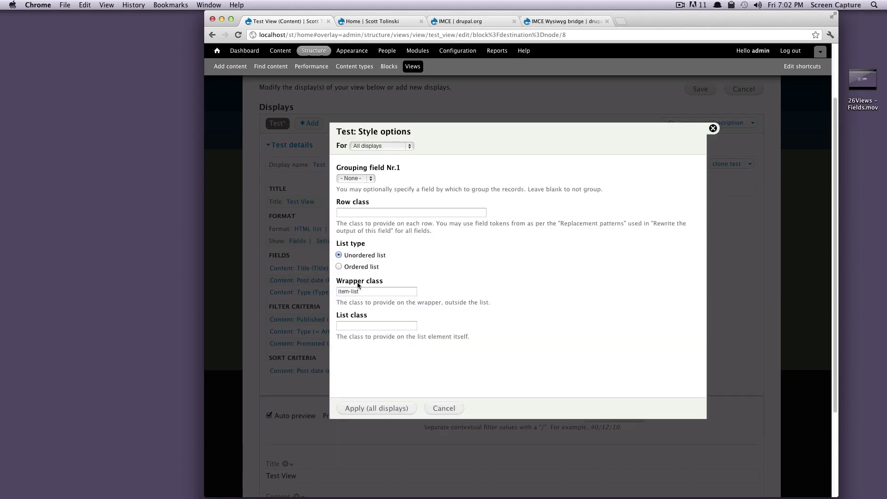
triple_click(370, 291)
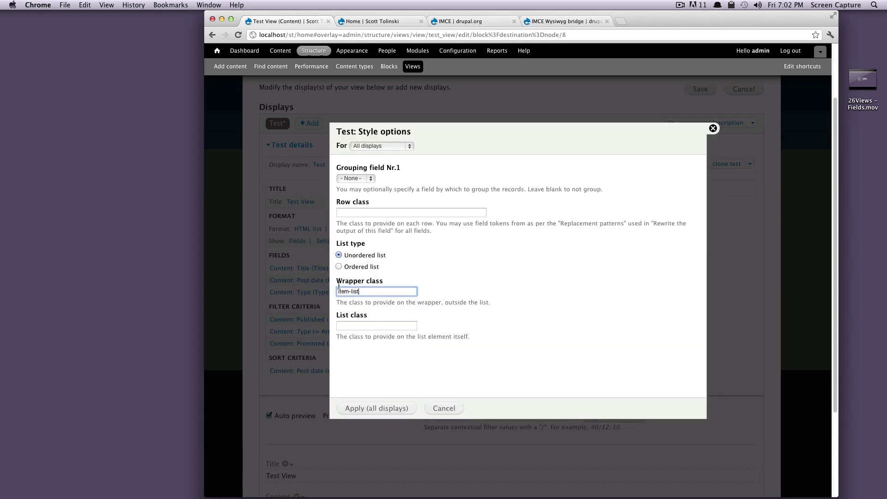
click(367, 326)
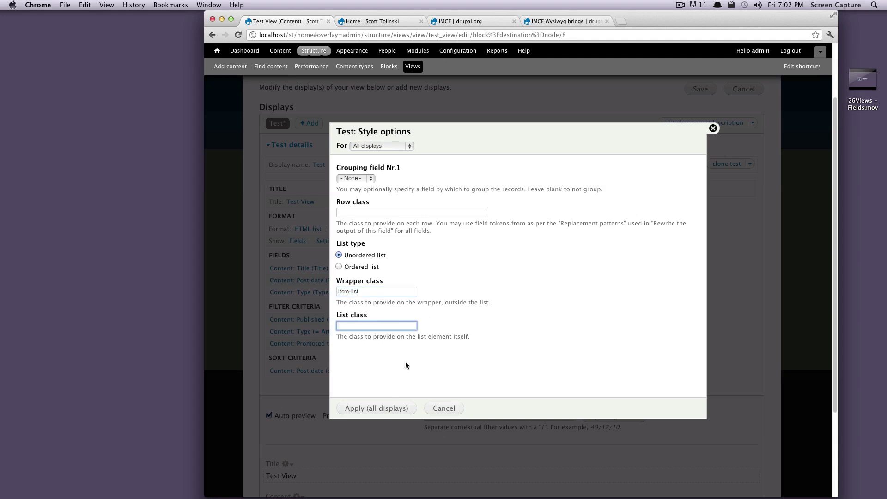
click(384, 214)
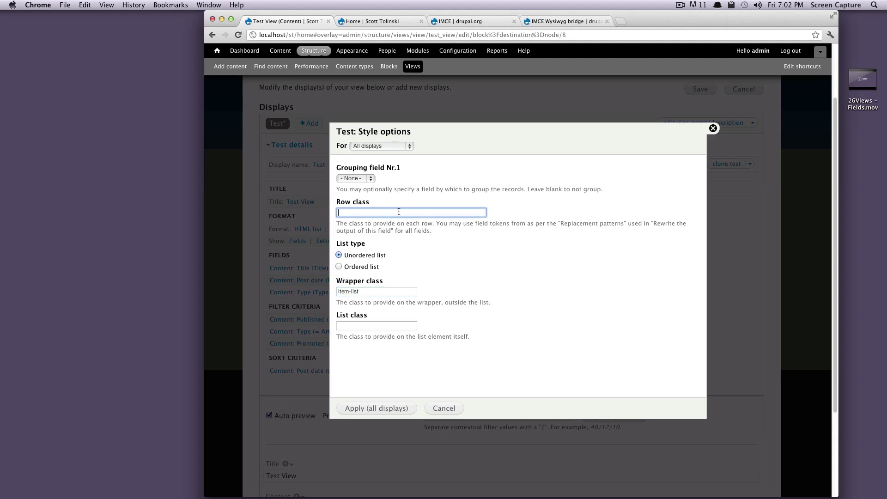
click(379, 408)
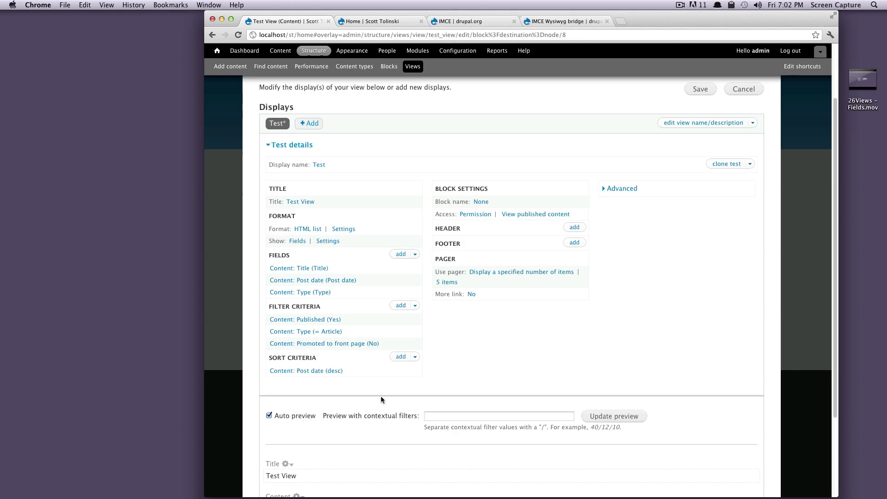
Inspect the preview list item's markup in Chrome developer tools
scroll(381, 401, down, 5)
right_click(285, 414)
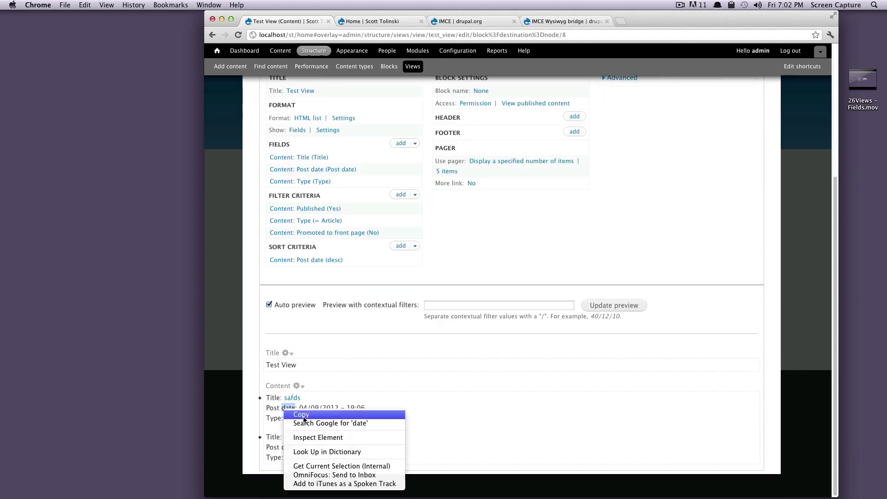
click(324, 439)
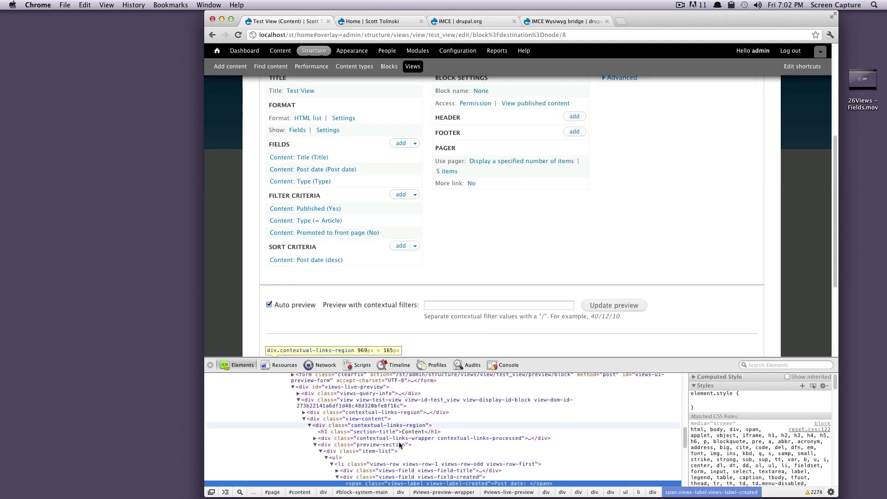
click(337, 478)
scroll(343, 309, down, 5)
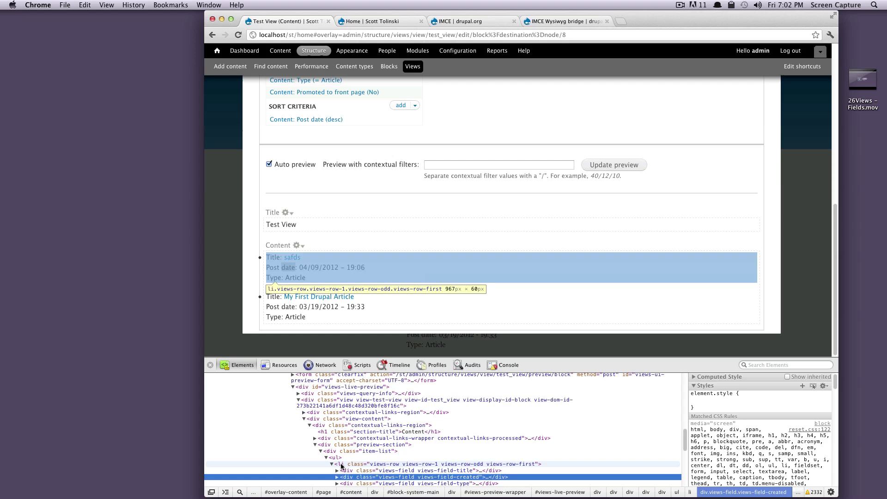
Examine the first li's title, date and type markup, collapse the tree, and close devtools
click(342, 465)
click(347, 478)
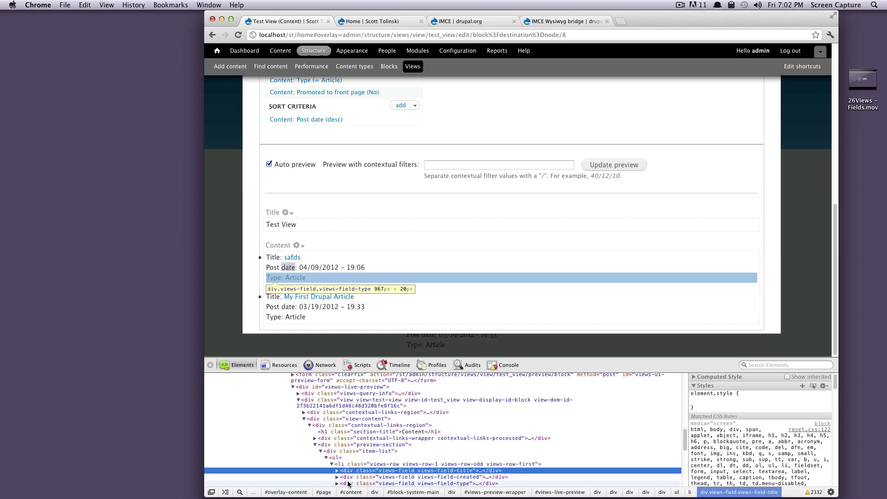
click(347, 484)
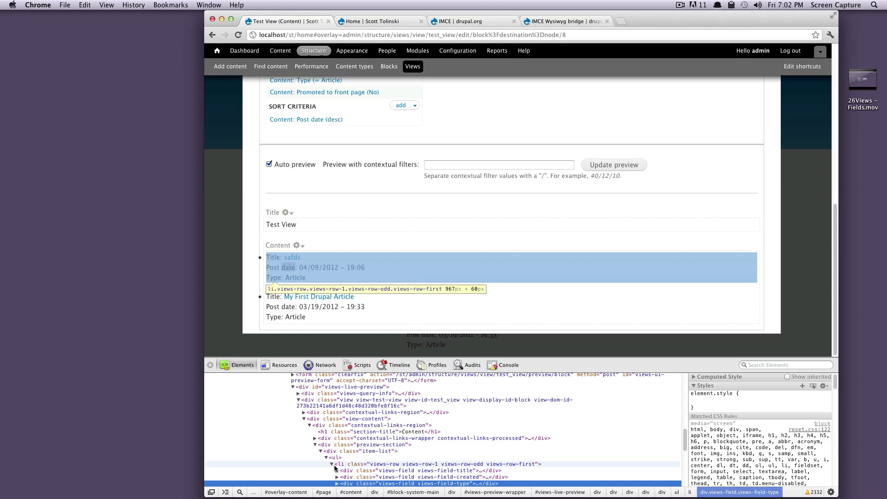
click(336, 470)
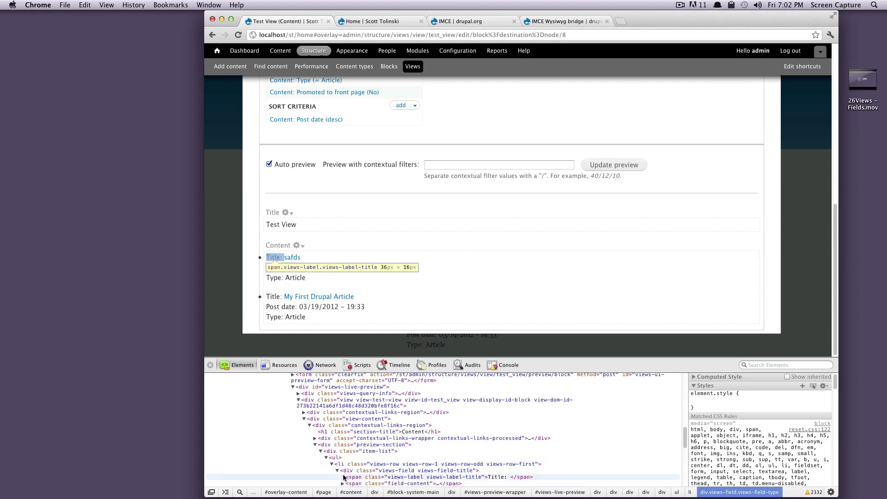
click(326, 457)
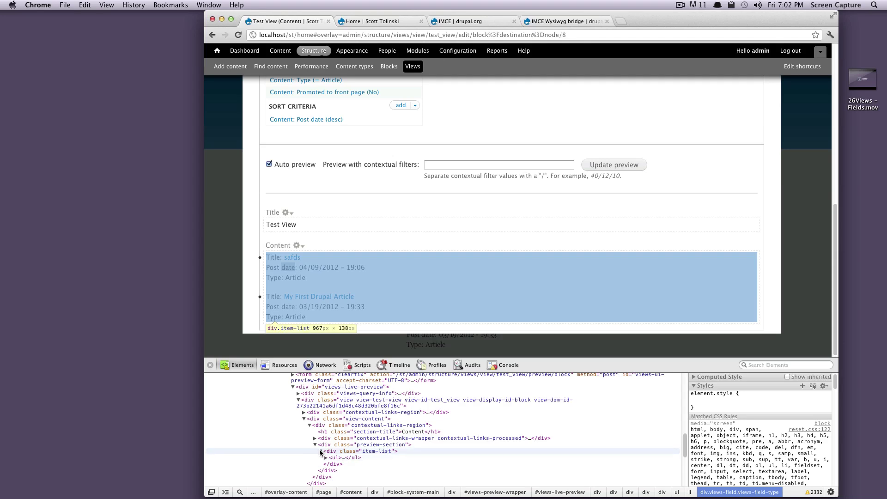
click(321, 451)
click(315, 445)
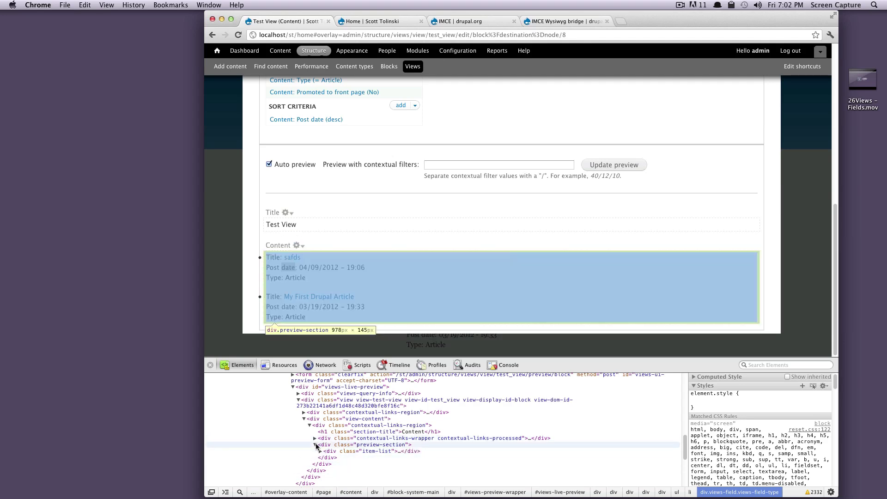
click(210, 366)
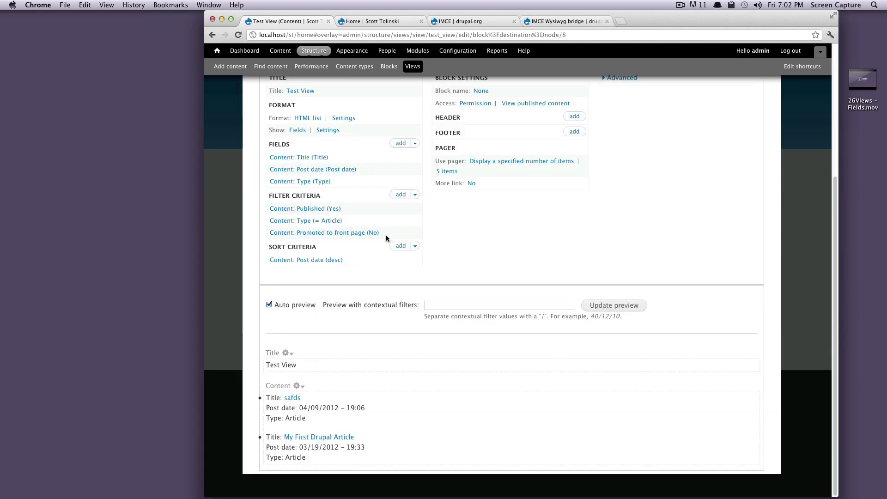
Pick the Grid format for all displays and keep 4 columns in its style options
scroll(387, 236, up, 3)
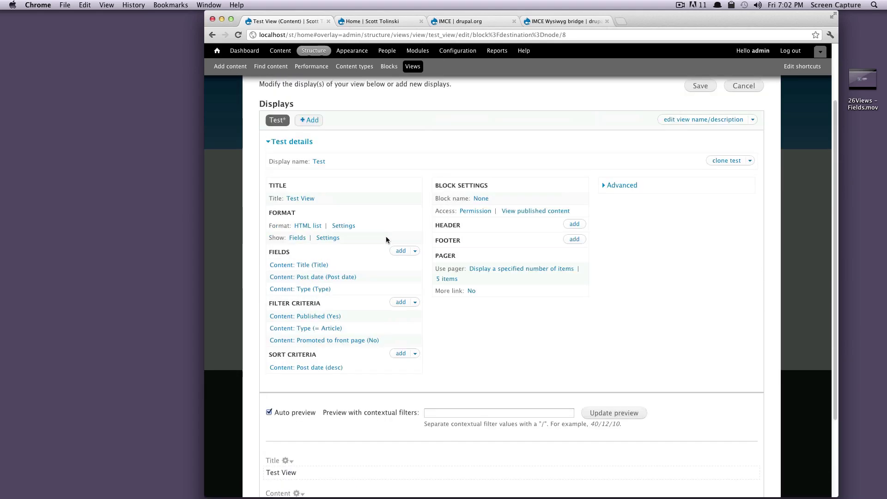
click(311, 230)
click(339, 239)
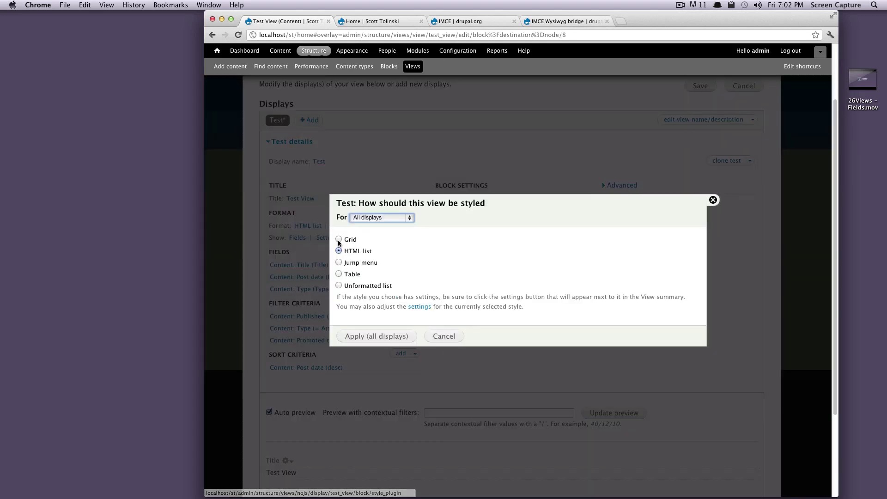
click(399, 337)
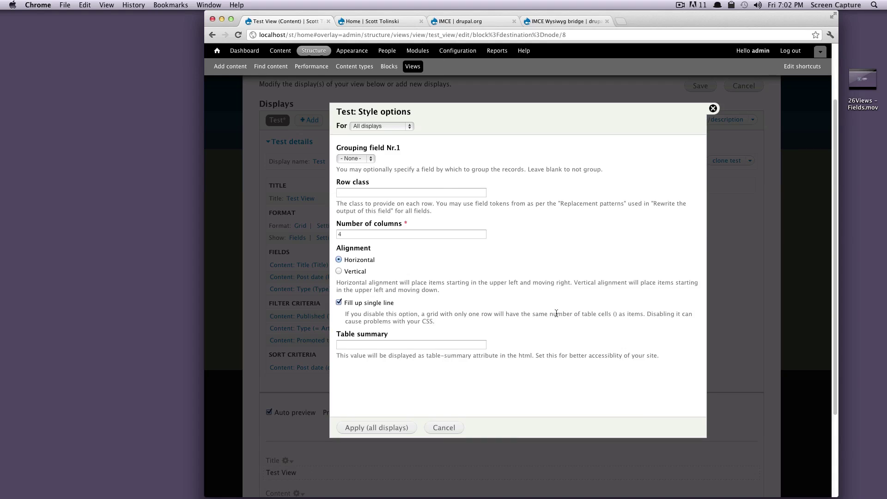
click(350, 233)
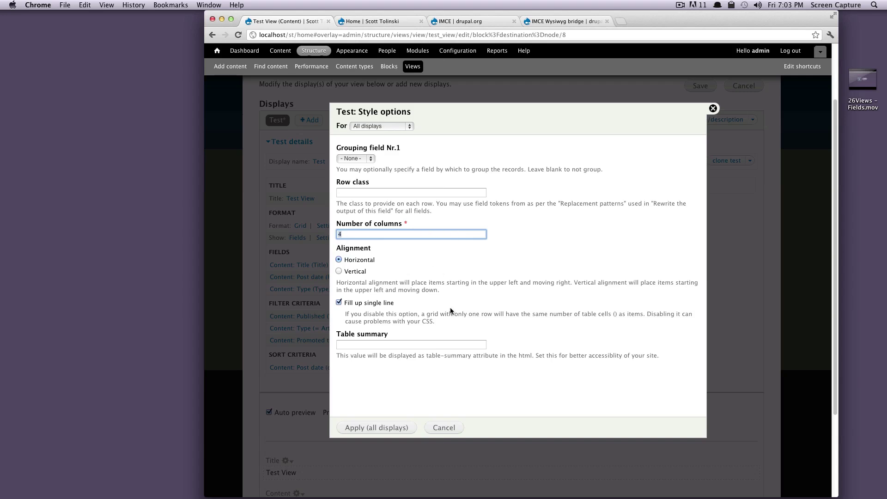
click(373, 430)
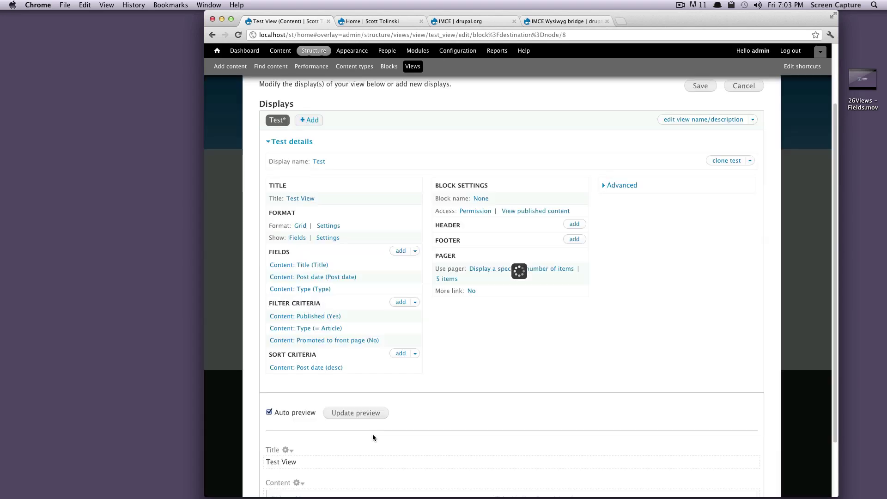
scroll(500, 356, down, 3)
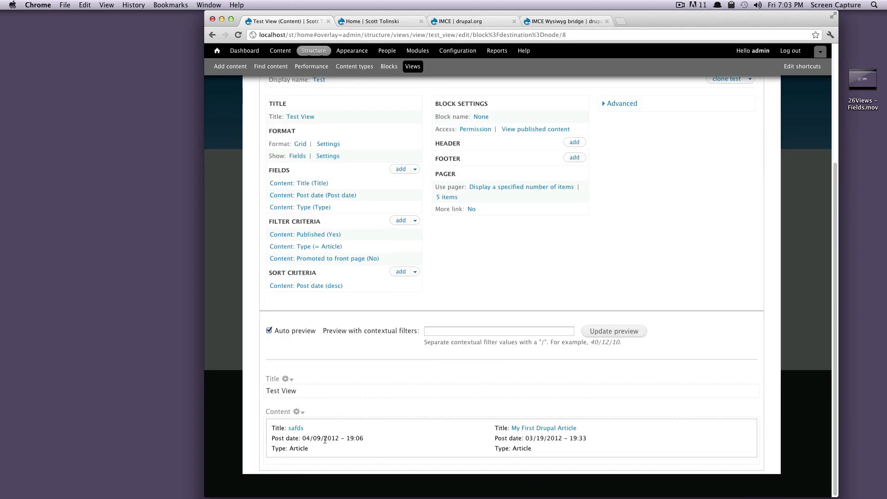
Remove the 'Content: Type (= Article)' filter criterion from the view
drag(512, 438, 487, 441)
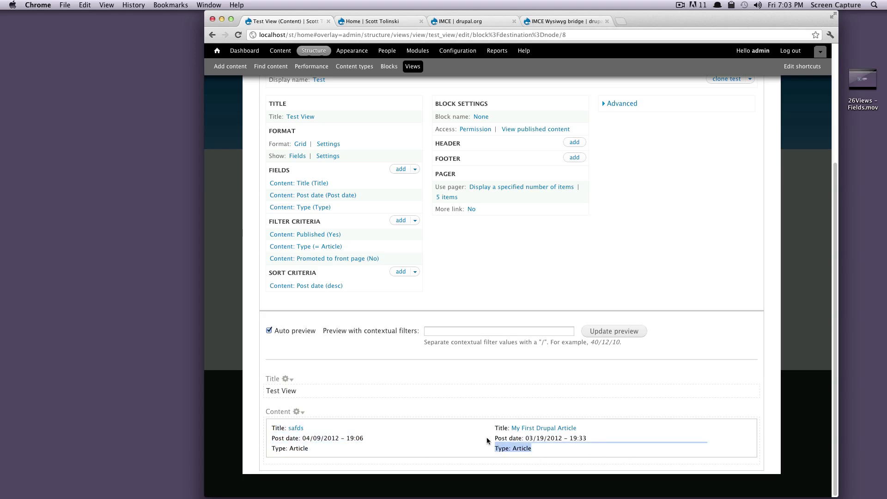
click(331, 248)
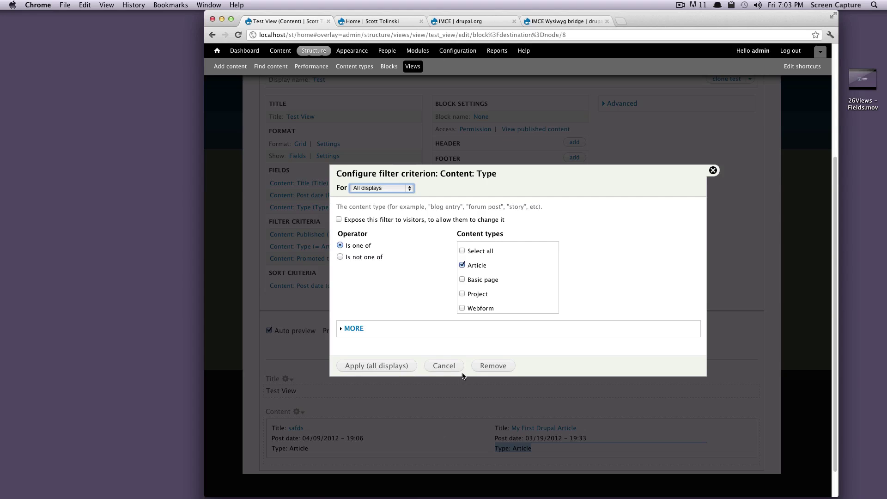
click(503, 367)
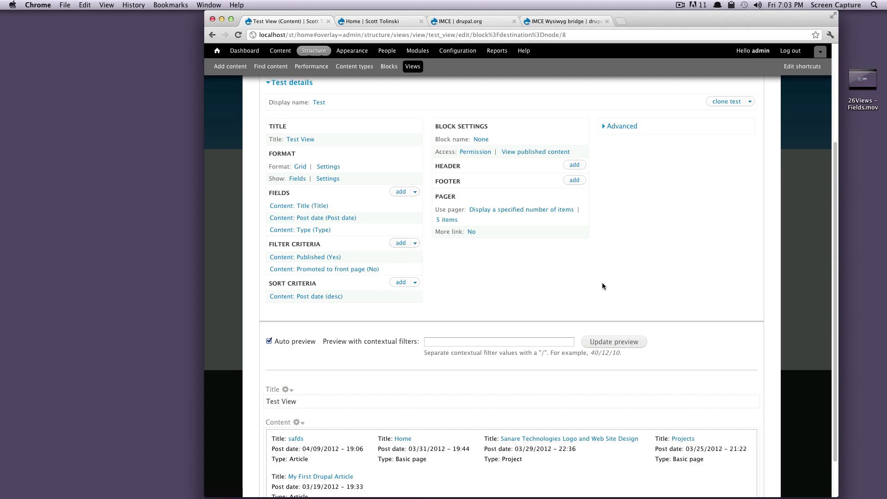
Save the Test View from the top of the editor
scroll(335, 409, up, 2)
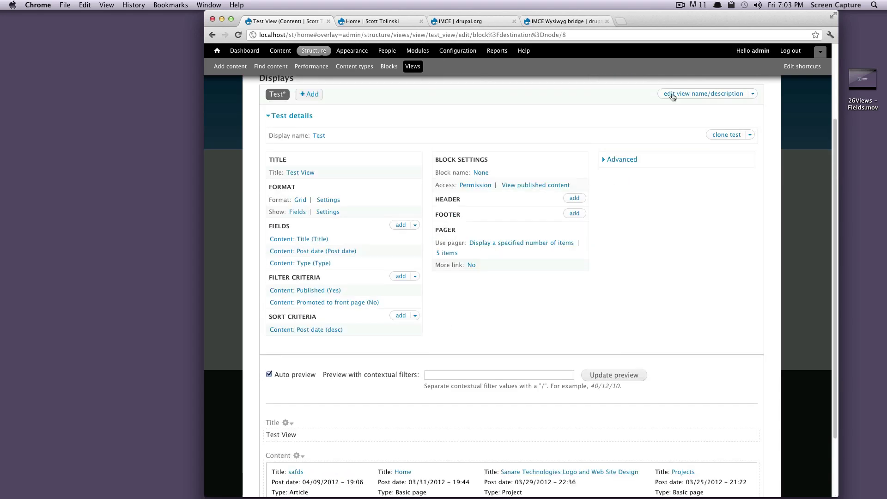
scroll(672, 97, up, 5)
click(699, 165)
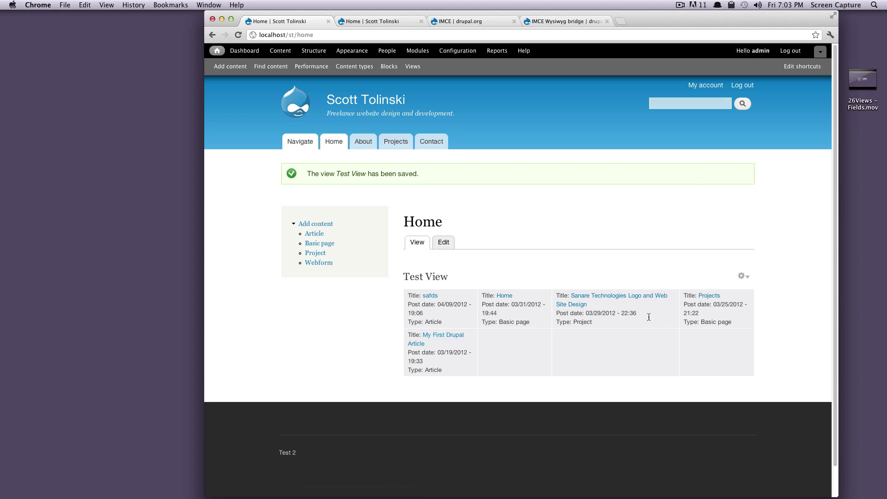
Review the five-item grid block on the Home page, including the Project item
drag(649, 315, 591, 320)
triple_click(591, 321)
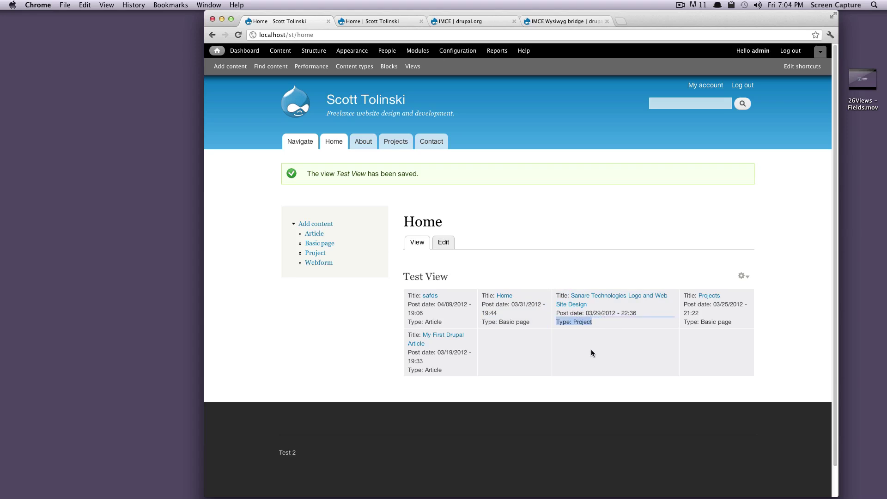
drag(457, 371, 429, 351)
click(513, 359)
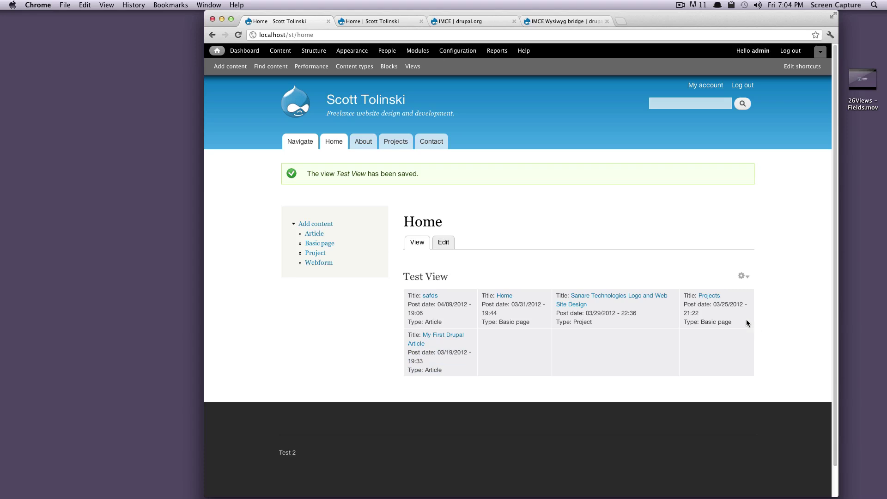
drag(747, 320, 721, 317)
click(744, 342)
Reopen the Test View for editing from the block's contextual menu
click(741, 276)
click(724, 287)
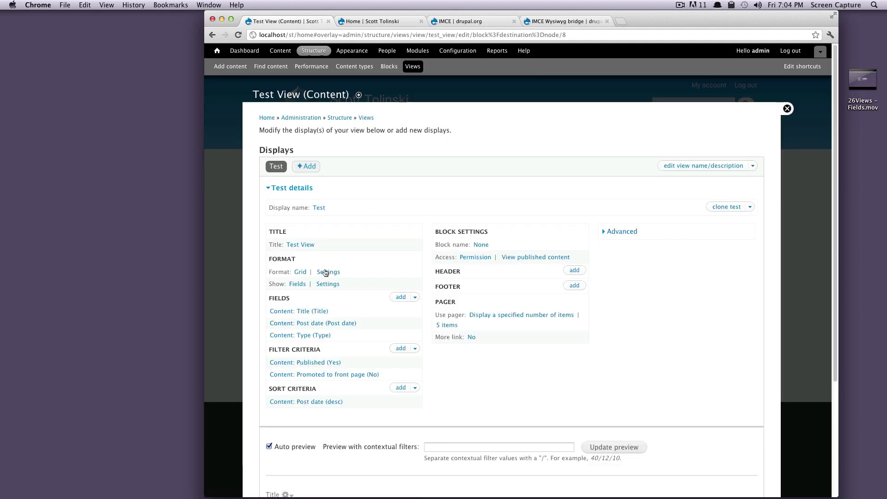
scroll(398, 264, down, 2)
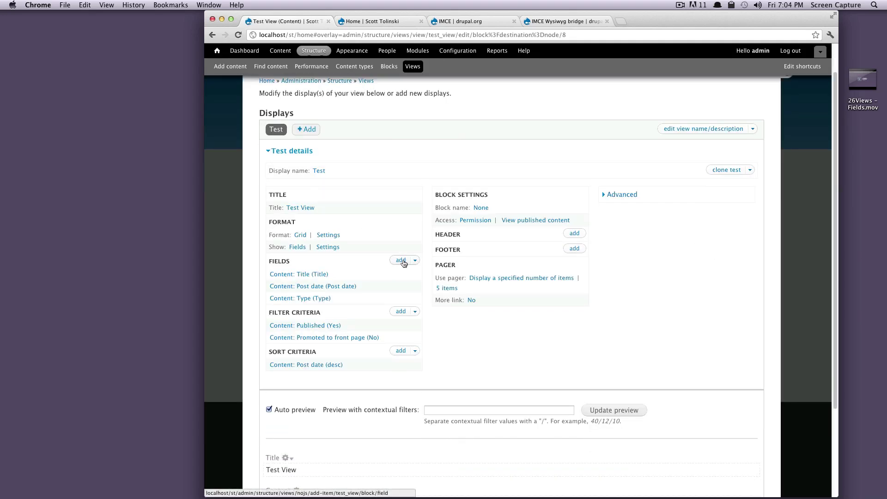
scroll(403, 263, down, 5)
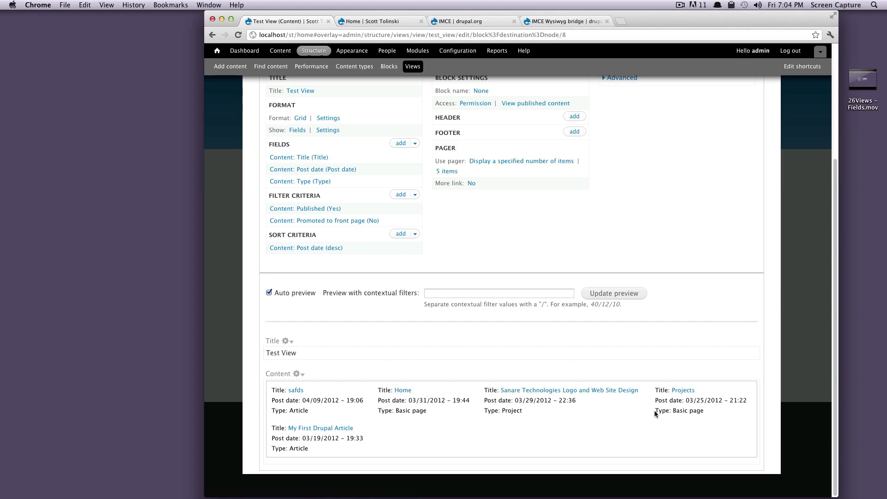
scroll(457, 218, up, 4)
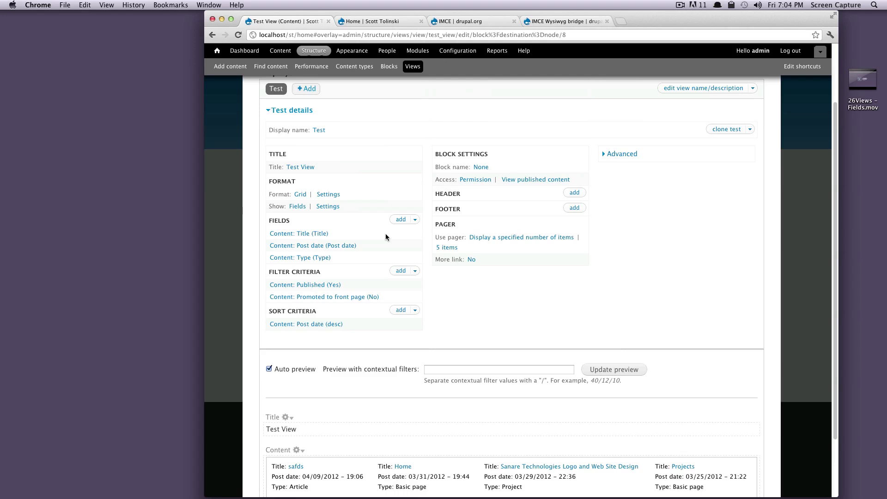
Change the view format from Grid to Unformatted list, keeping default style options
click(300, 194)
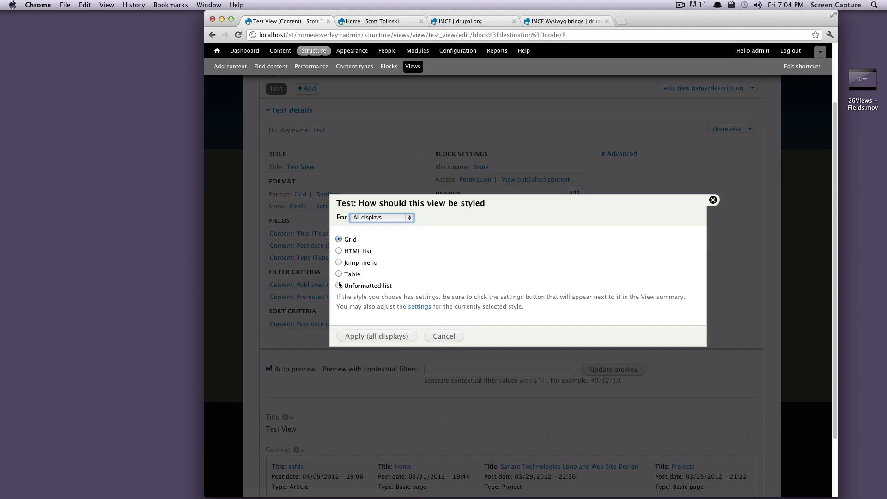
click(339, 285)
click(372, 338)
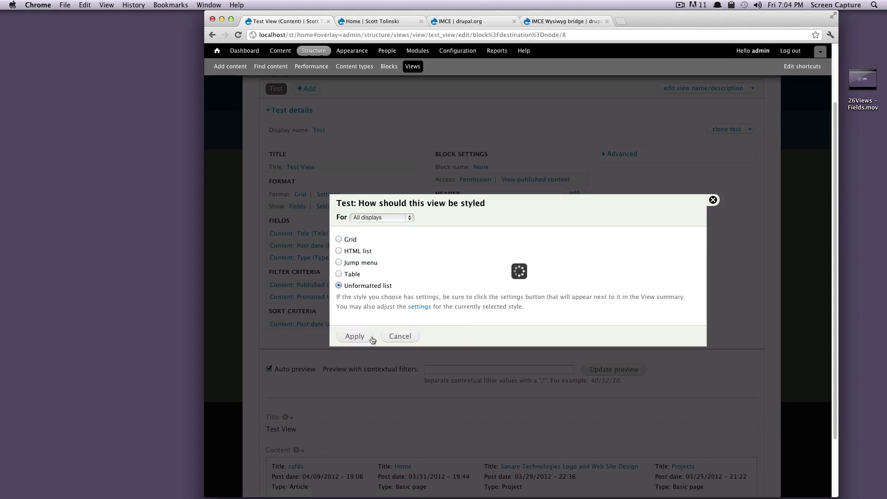
click(376, 355)
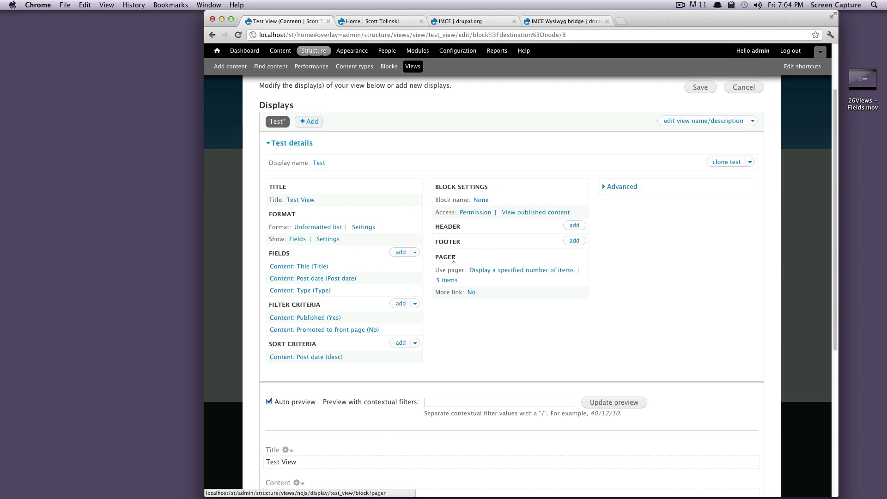
Set the pager to a full pager showing 3 items, applied to all displays
drag(444, 257, 460, 257)
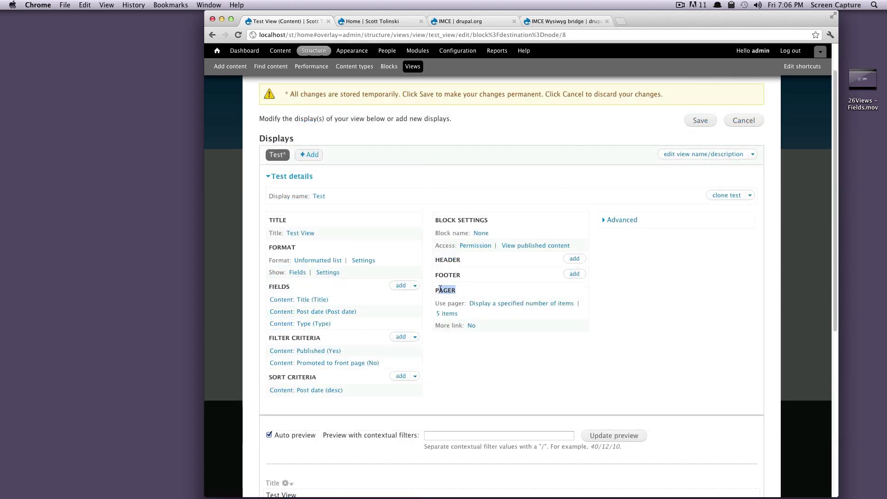
double_click(440, 291)
drag(439, 303, 523, 315)
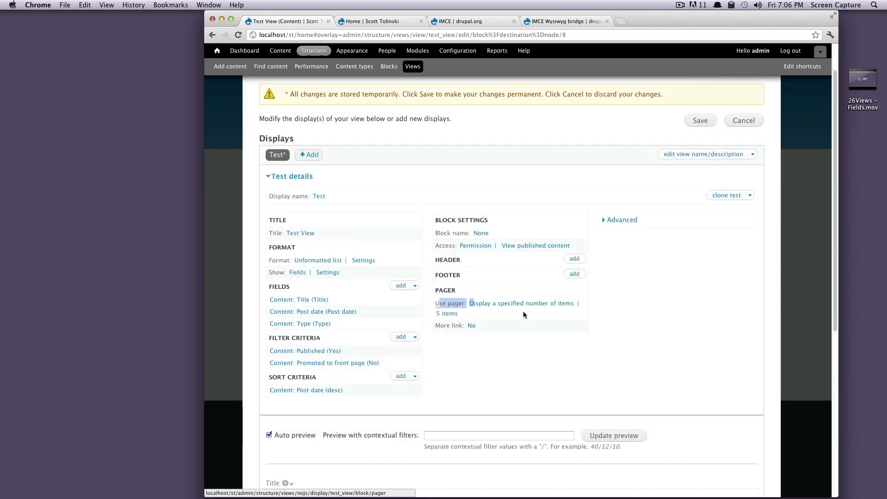
click(548, 305)
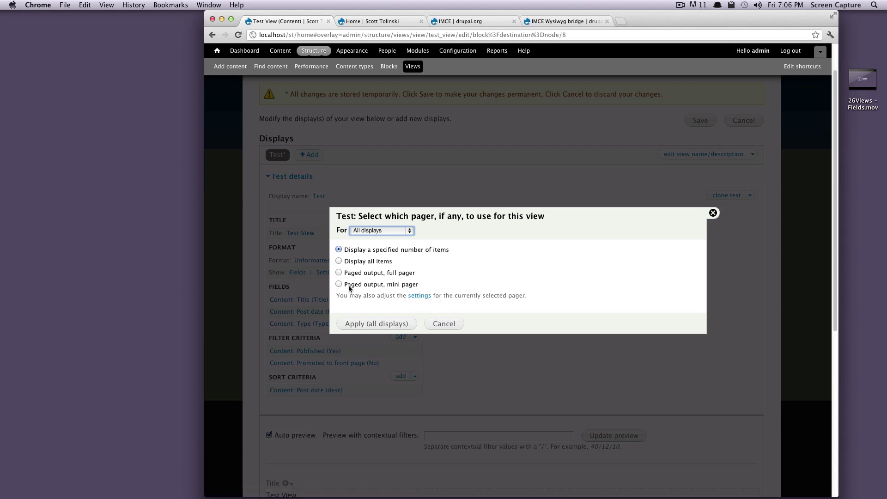
click(339, 273)
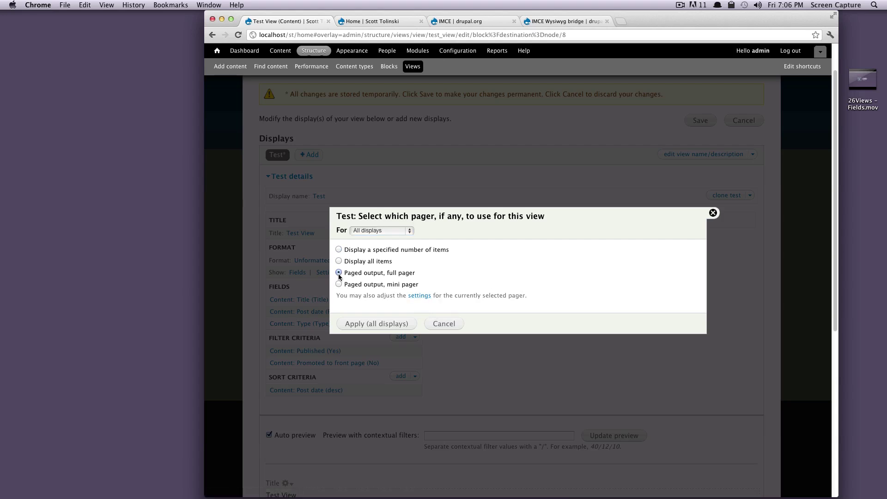
click(383, 323)
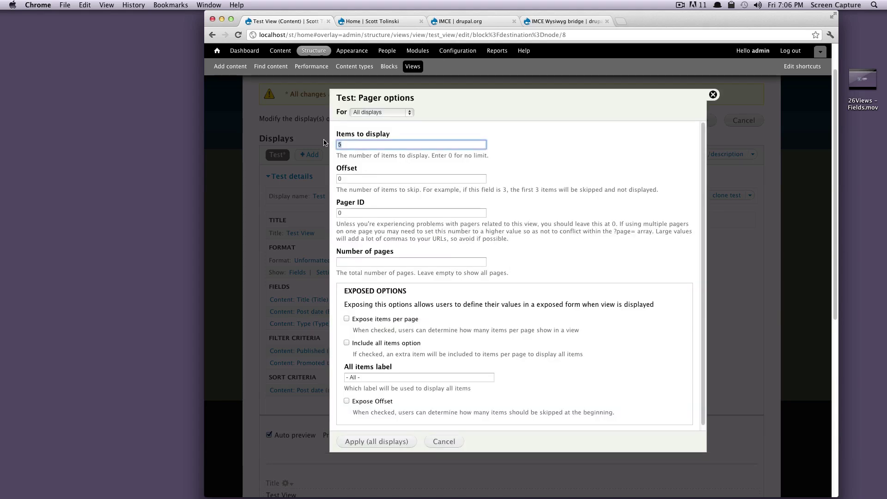
text(3)
click(366, 179)
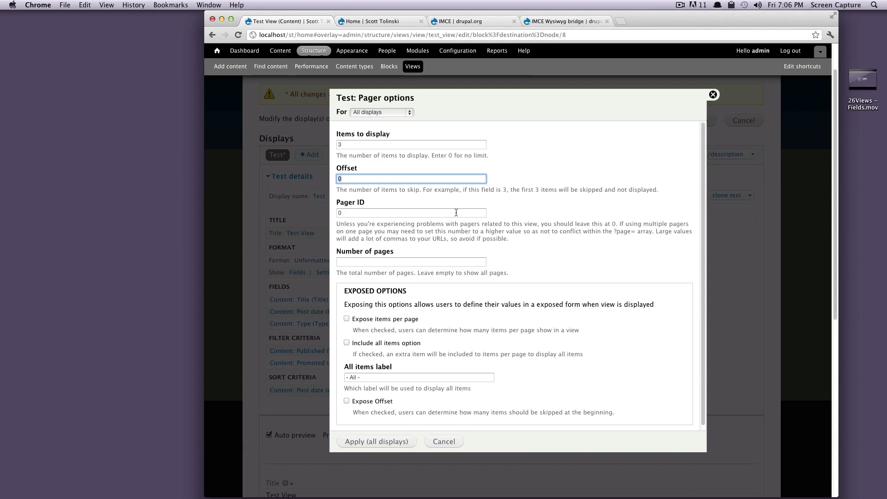
scroll(456, 212, down, 3)
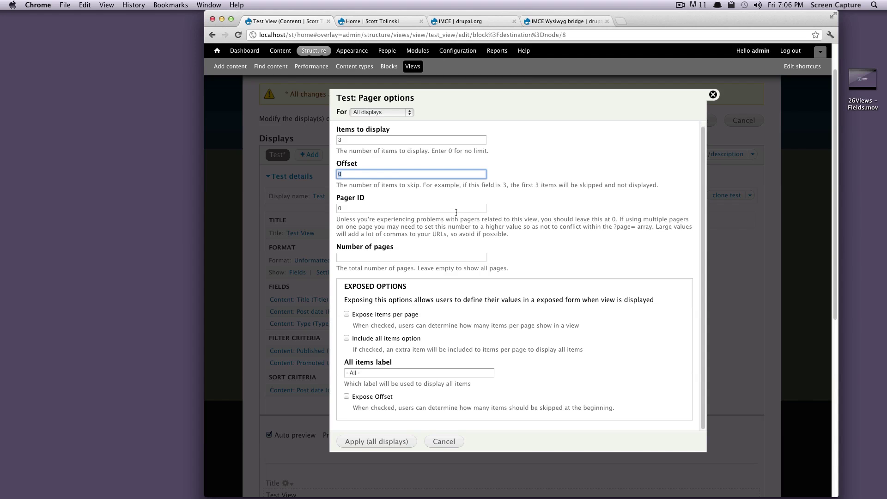
click(391, 441)
Switch the pager type to mini pager for all displays
scroll(461, 361, down, 5)
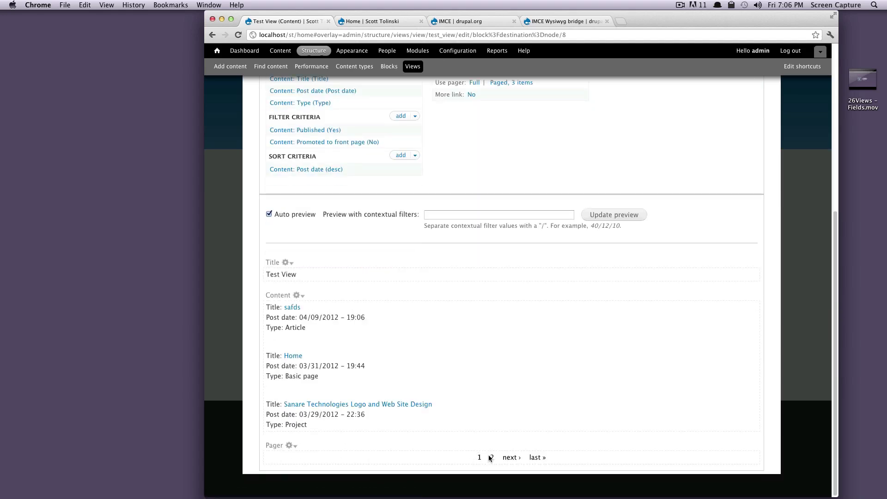
scroll(569, 359, up, 1)
scroll(568, 355, up, 5)
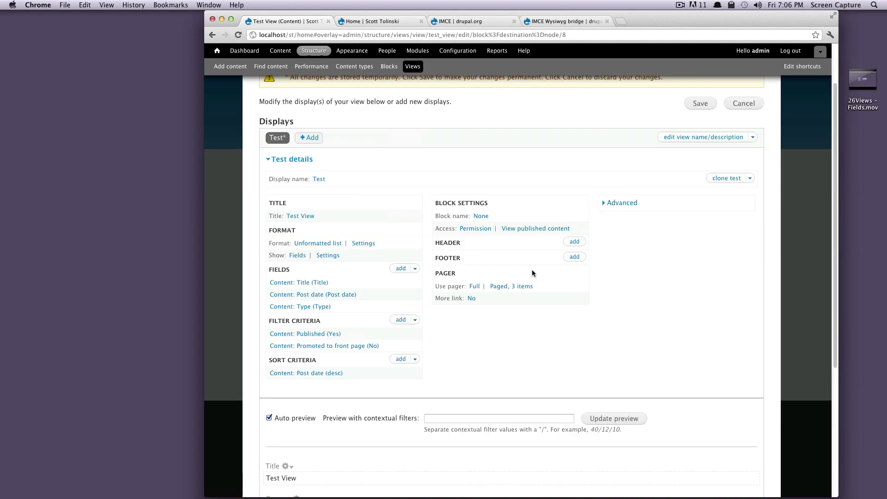
click(474, 287)
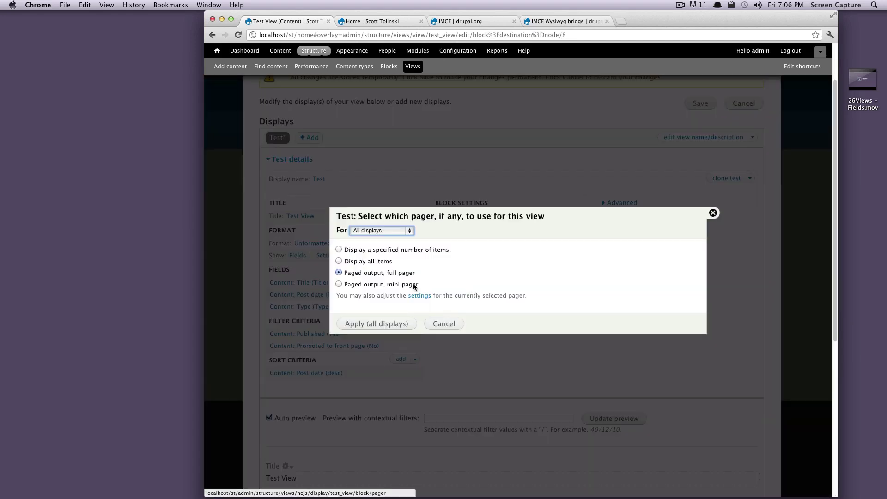
click(377, 284)
click(391, 323)
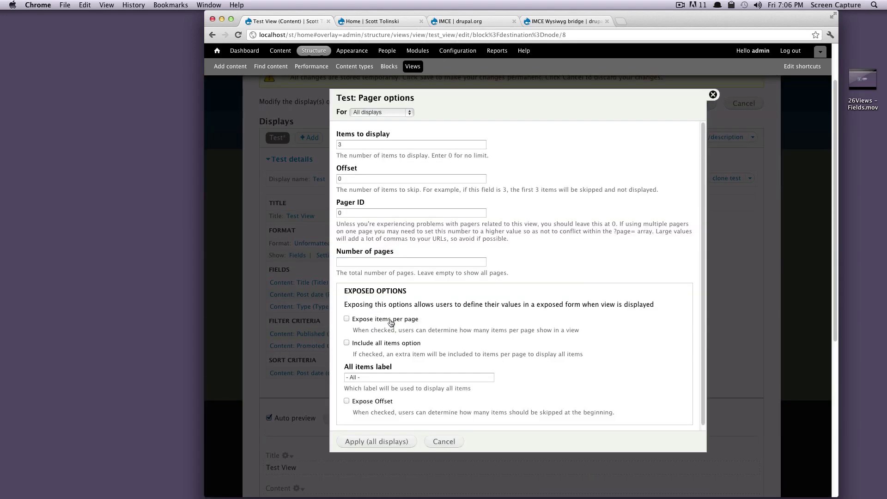
click(372, 441)
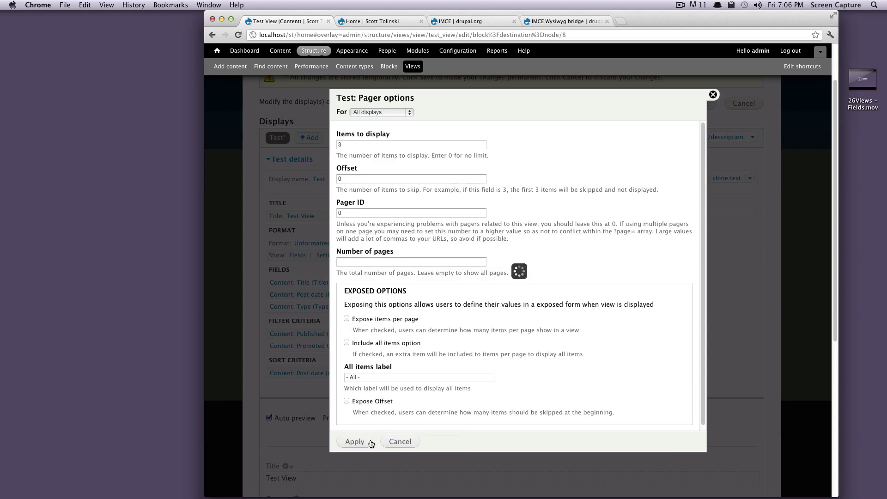
scroll(431, 357, down, 2)
scroll(439, 359, down, 3)
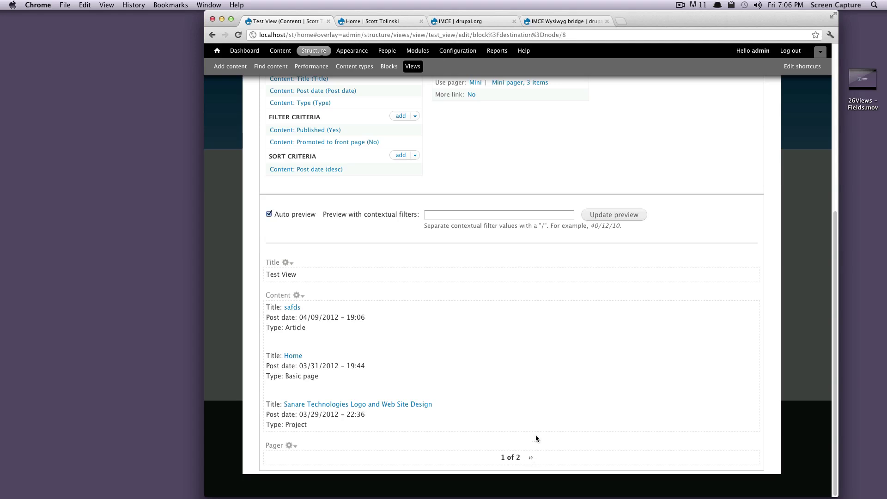
scroll(576, 367, up, 7)
Save the Test View, then page between pages 1 and 2 of the Home page block
click(692, 166)
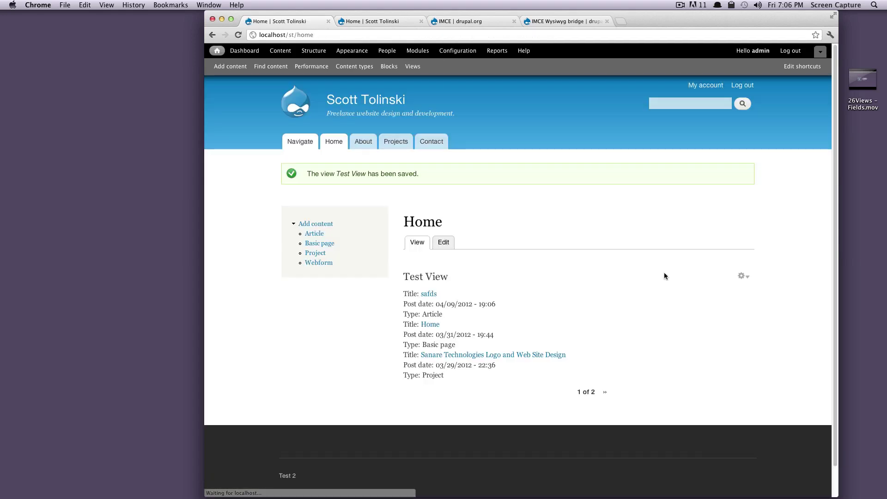
click(604, 393)
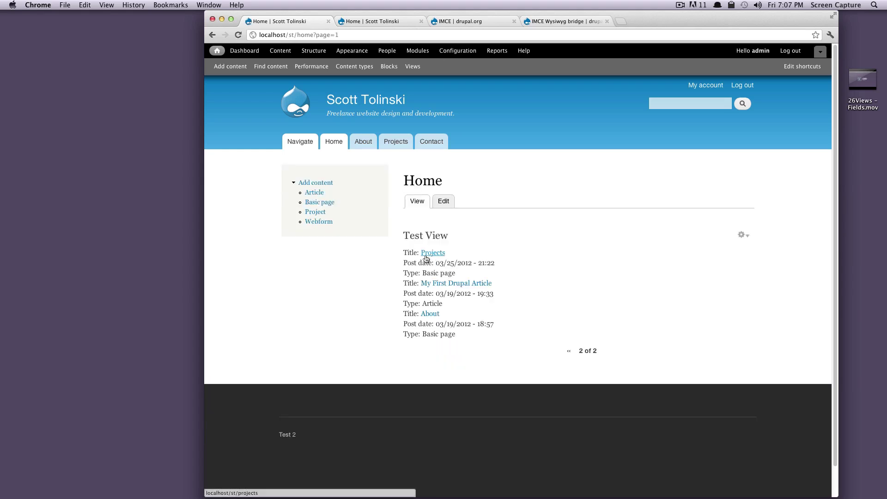
click(571, 353)
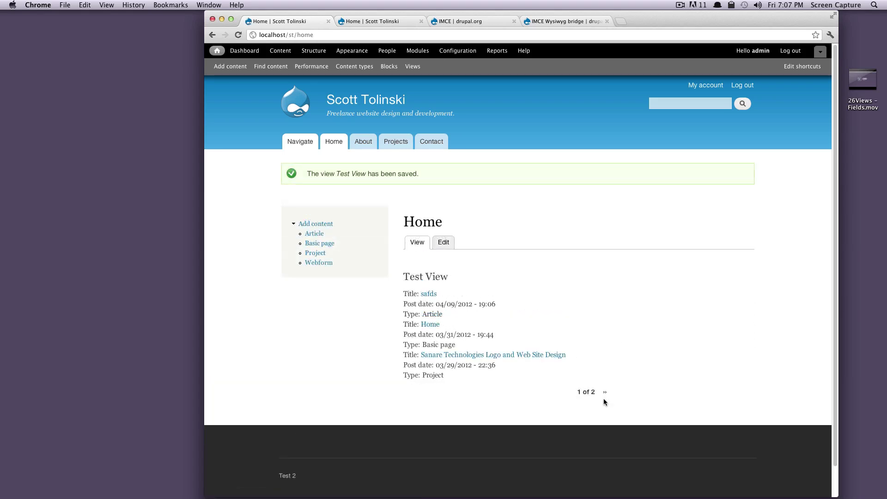
click(605, 394)
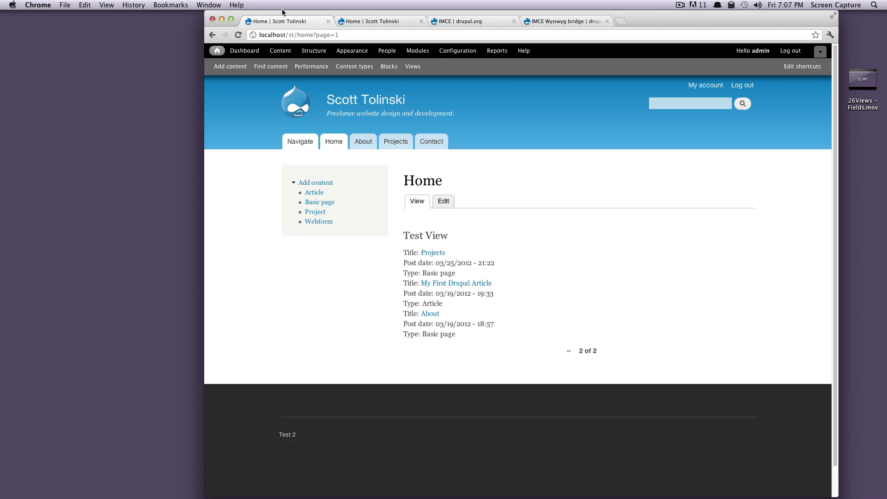
drag(313, 35, 340, 35)
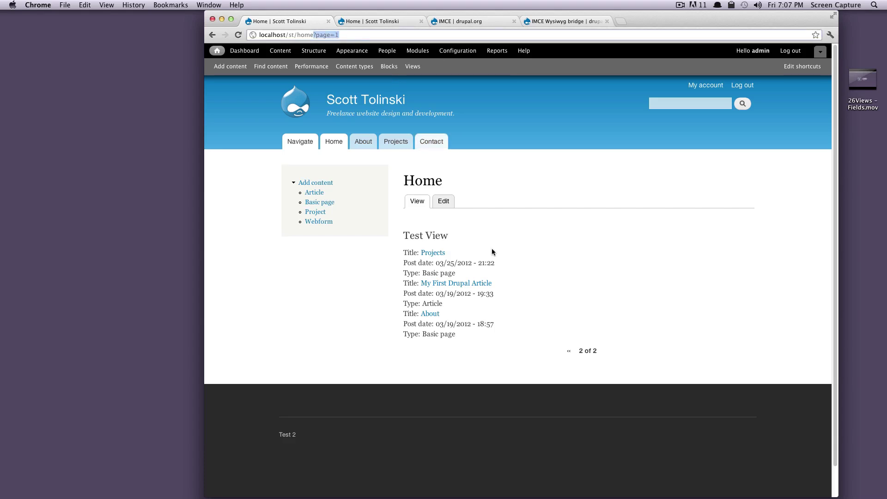
click(570, 352)
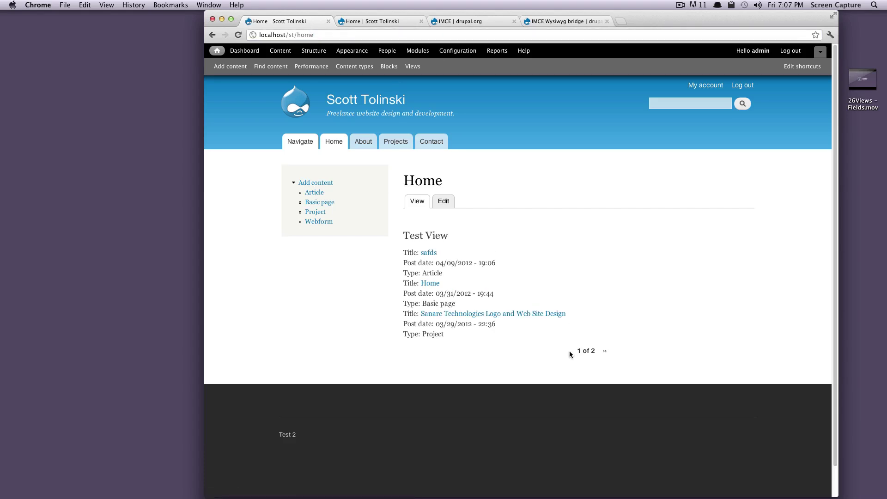
drag(539, 343, 709, 251)
Set the Test View's Use AJAX option to Yes for all displays and save the view
click(742, 249)
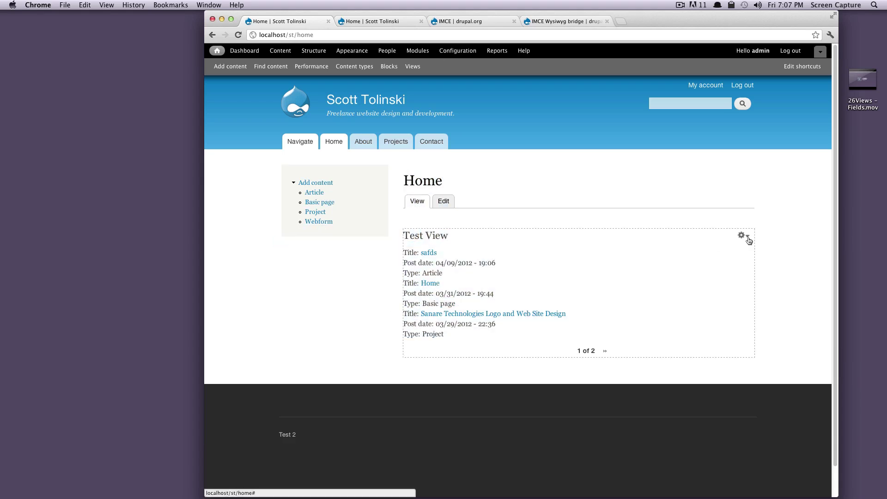
click(743, 237)
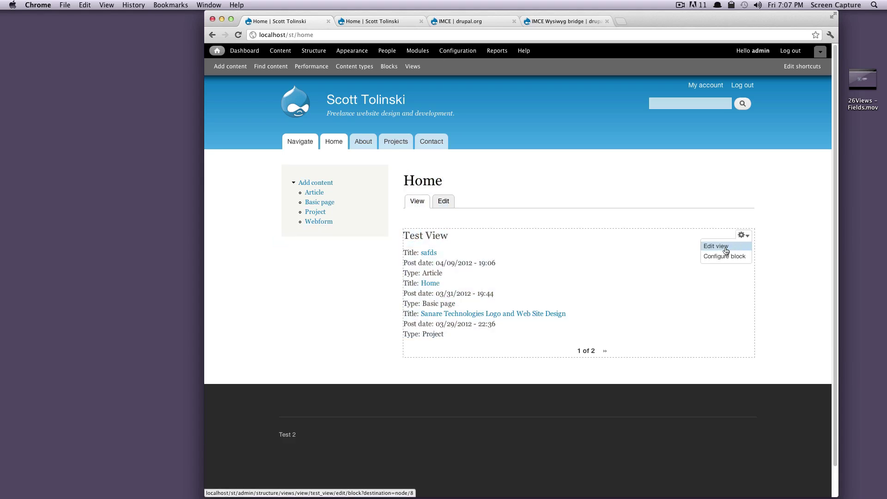
click(725, 247)
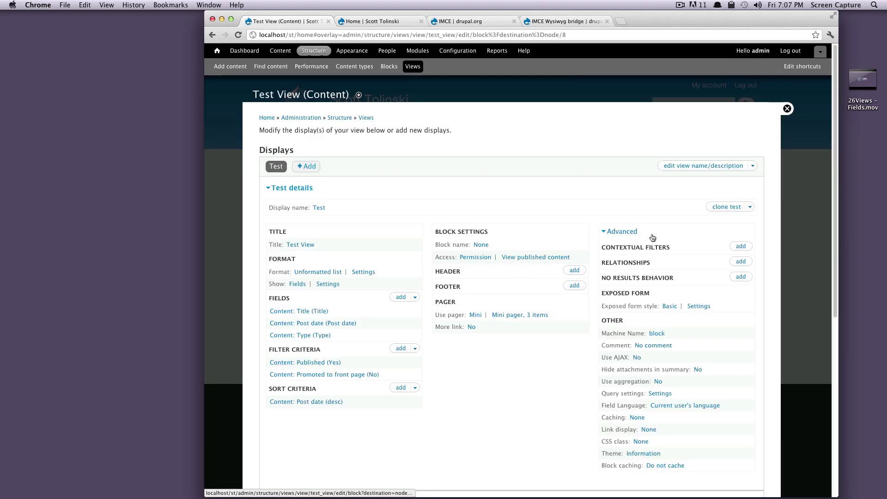
click(638, 359)
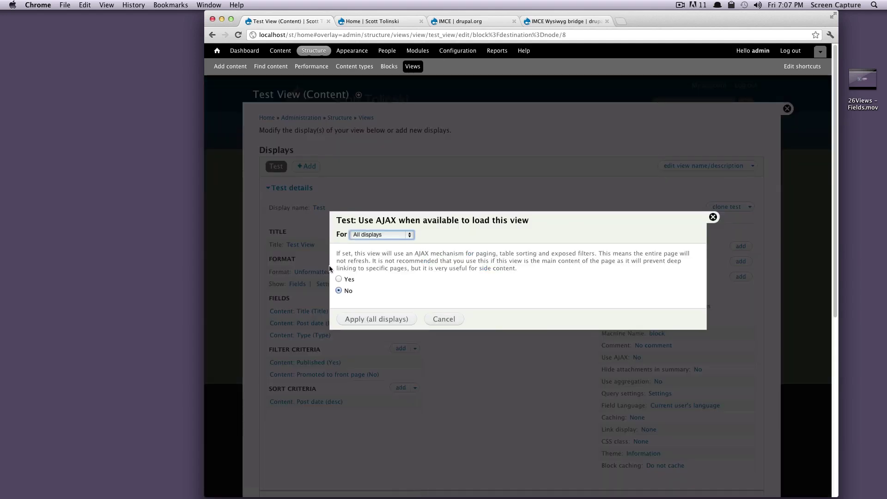
click(338, 279)
click(362, 319)
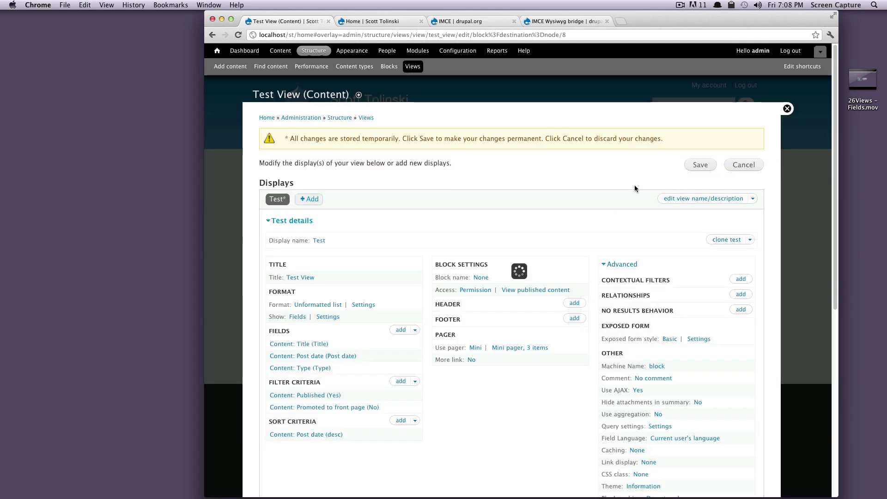
click(701, 168)
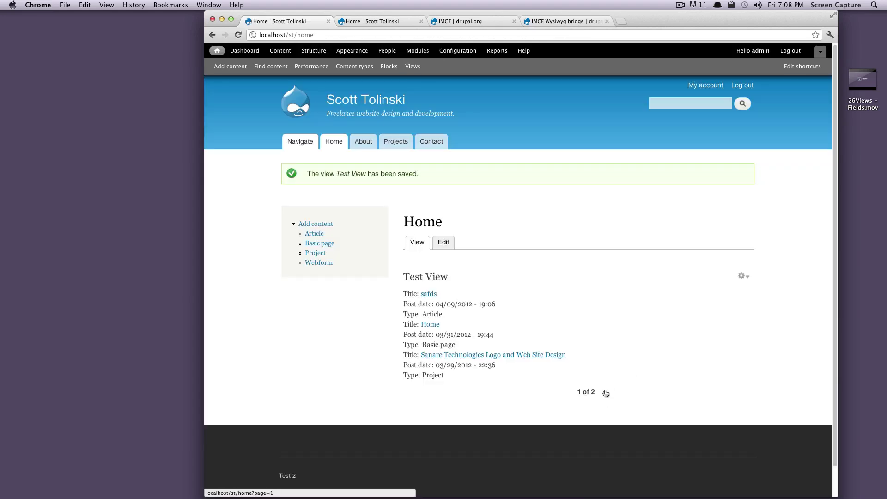
click(605, 393)
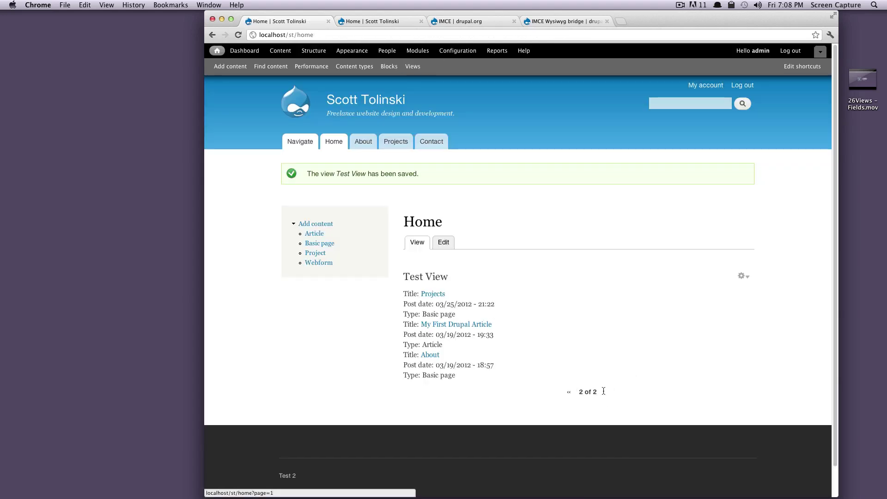
click(569, 394)
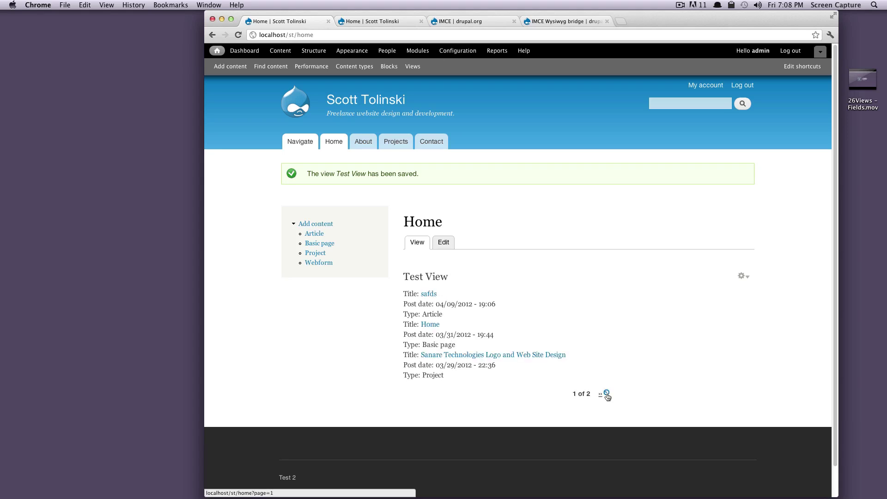
click(606, 393)
click(569, 393)
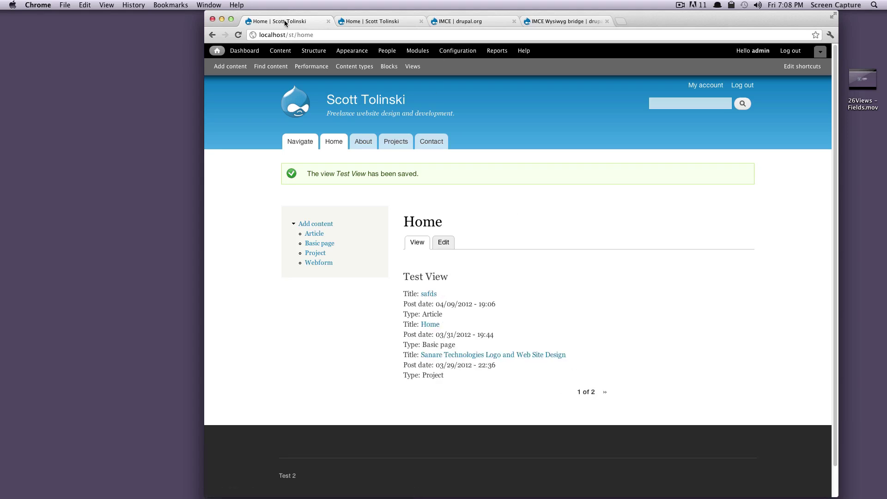